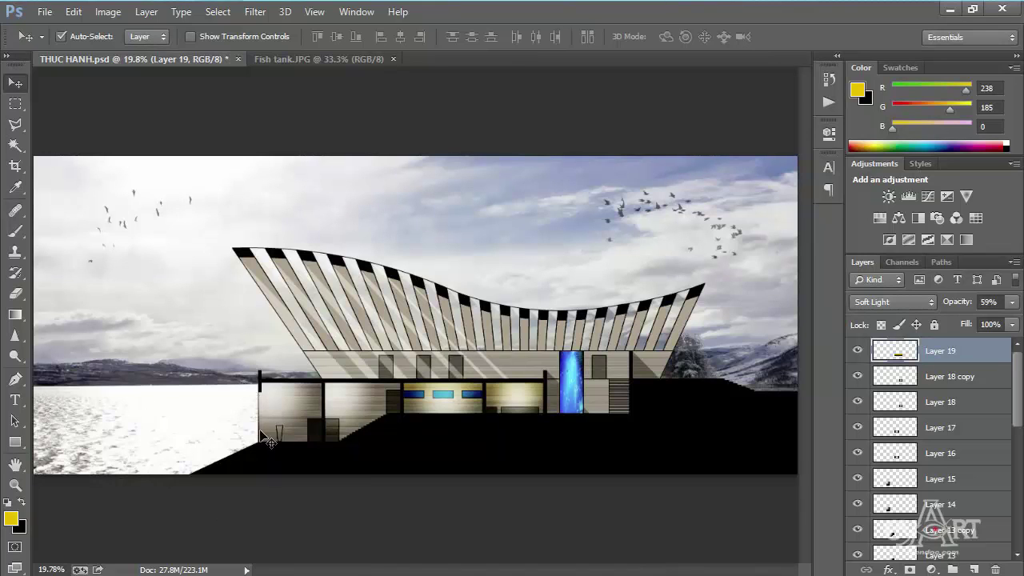
# Step: Copy the Fish tank.JPG photo into THUC HANH.psd and place it over the lower-left water
pyautogui.click(335, 58)
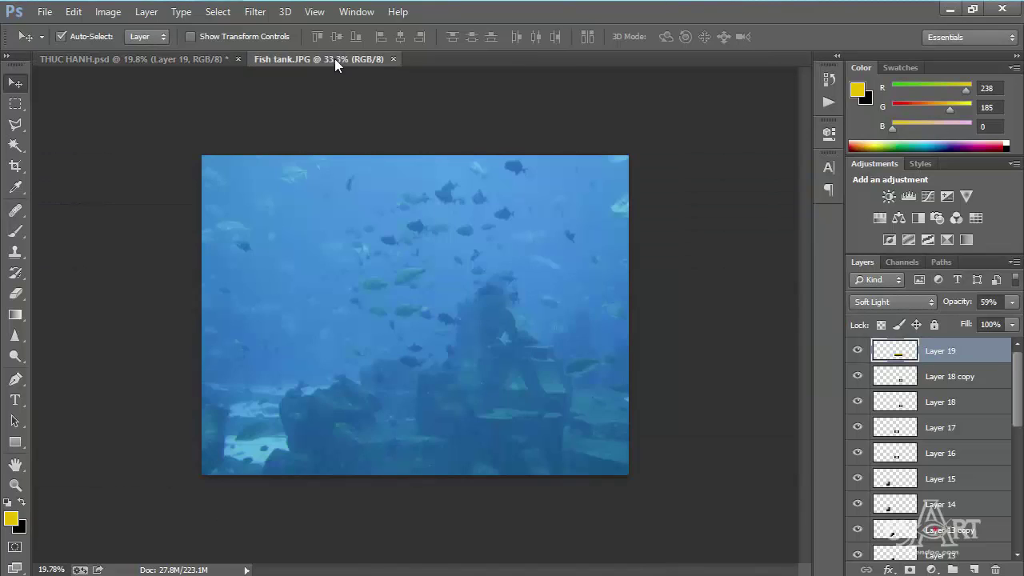
pyautogui.moveTo(418, 262); pyautogui.dragTo(238, 439)
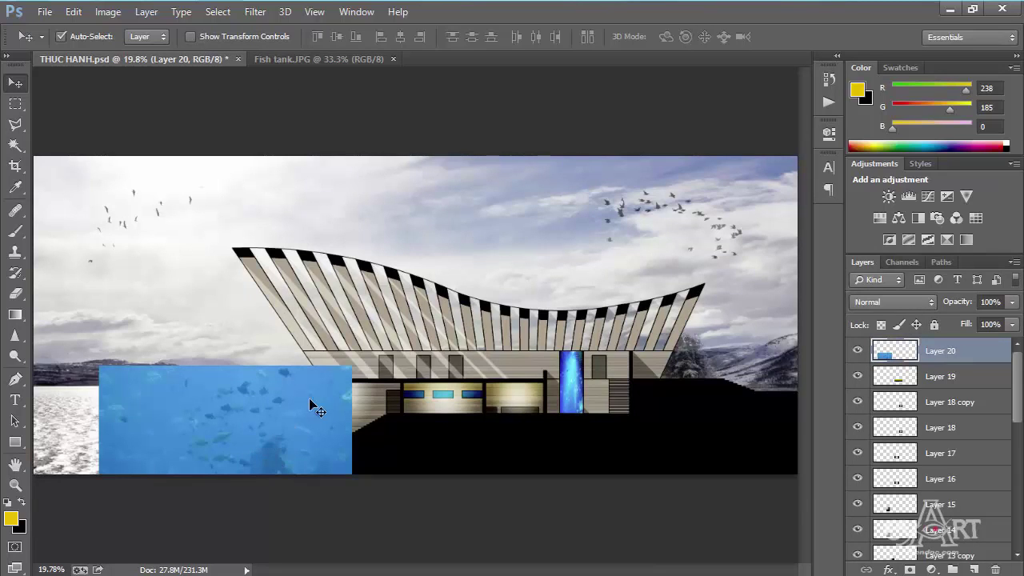
pyautogui.scroll(-2, 312, 392)
pyautogui.moveTo(270, 407); pyautogui.dragTo(188, 423)
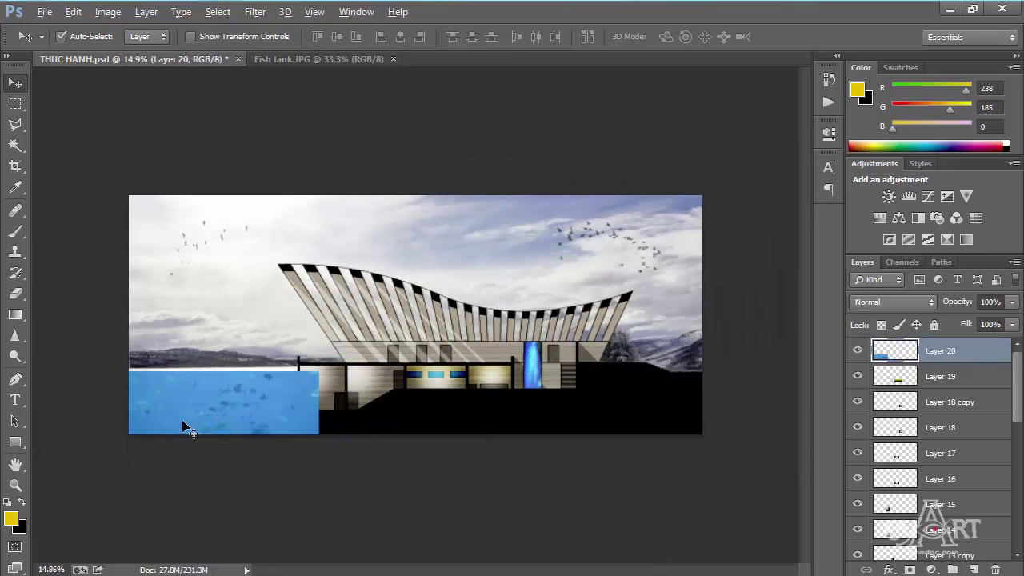
pyautogui.scroll(3, 187, 423)
pyautogui.scroll(2, 169, 408)
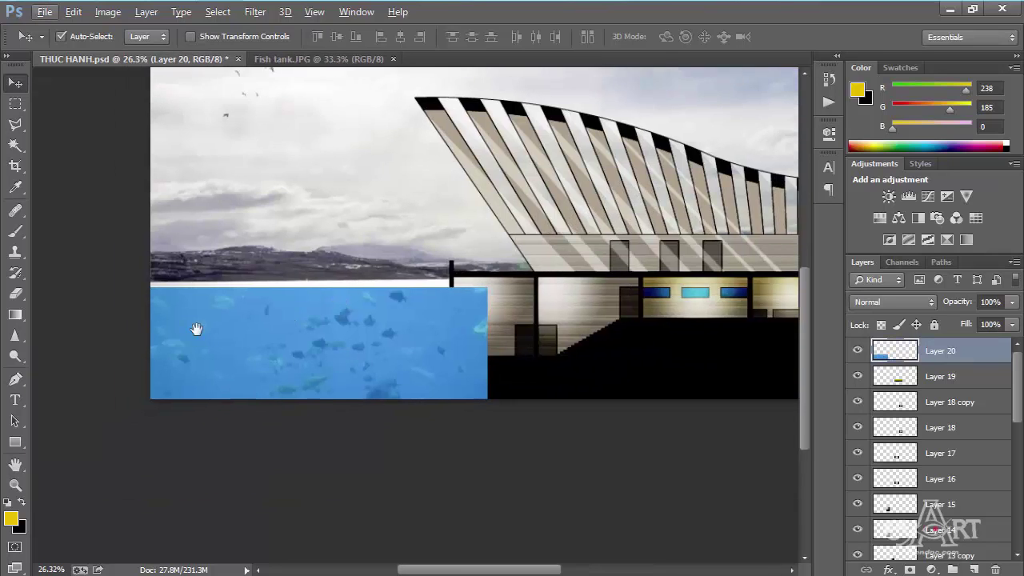
pyautogui.moveTo(190, 330); pyautogui.dragTo(197, 319)
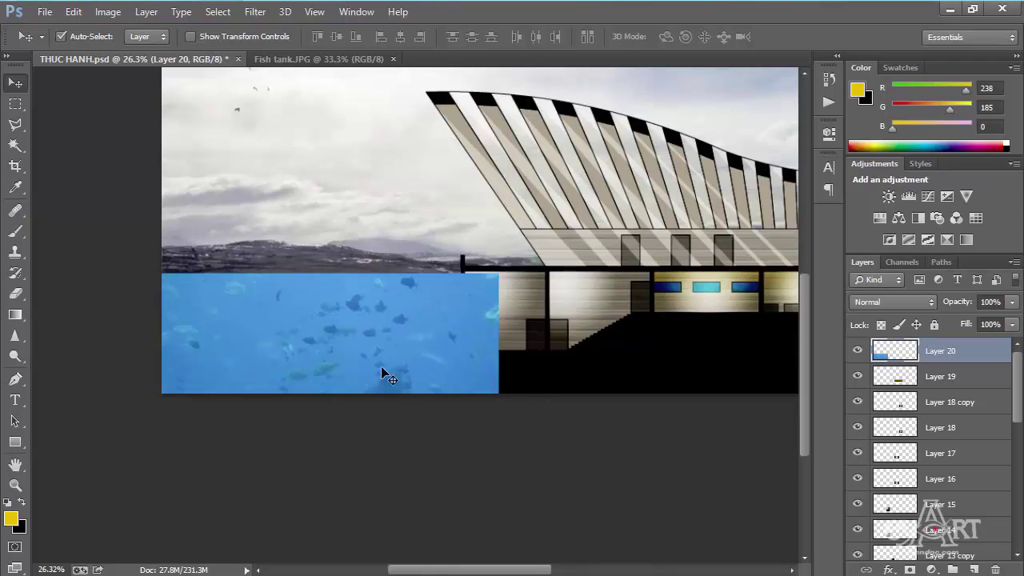
# Step: Scale Layer 20 down to fill the water up to the building wall, then hide it
pyautogui.hotkey('ctrl', 't')
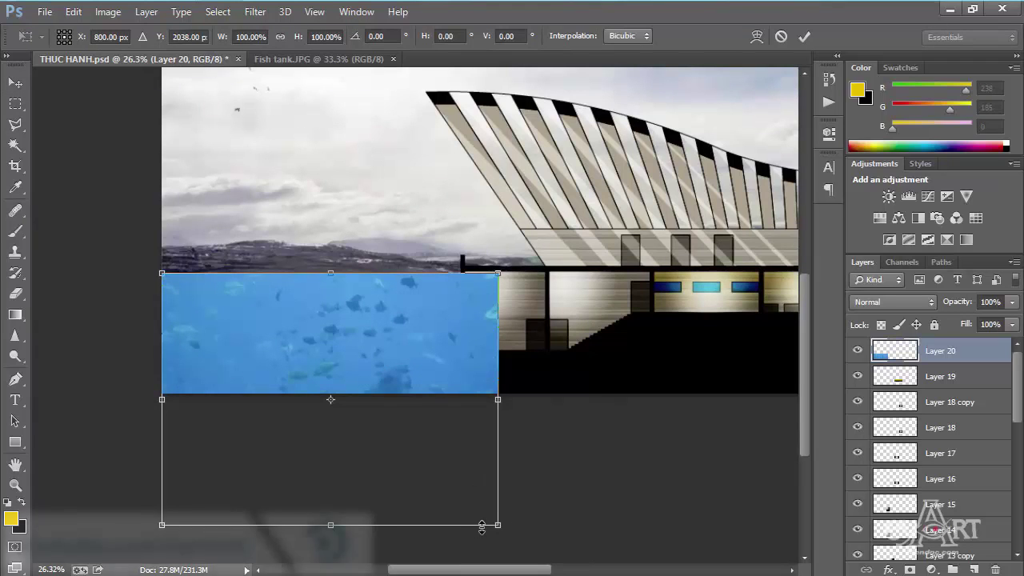
pyautogui.moveTo(499, 525)
pyautogui.mouseDown()
pyautogui.moveTo(461, 434)
pyautogui.moveTo(458, 448)
pyautogui.mouseUp()
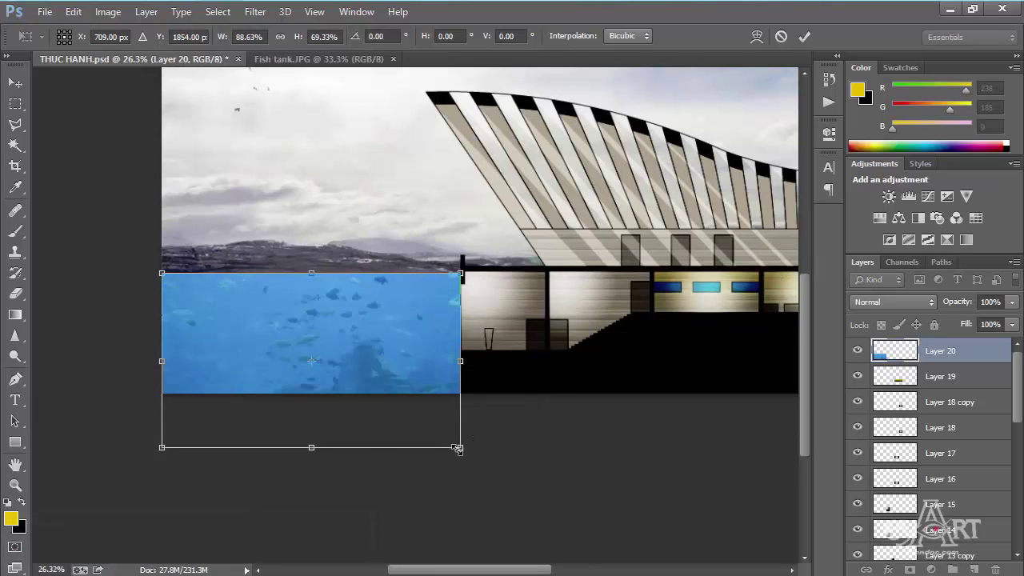
pyautogui.press('Return')
pyautogui.scroll(-2, 270, 334)
pyautogui.scroll(1, 288, 433)
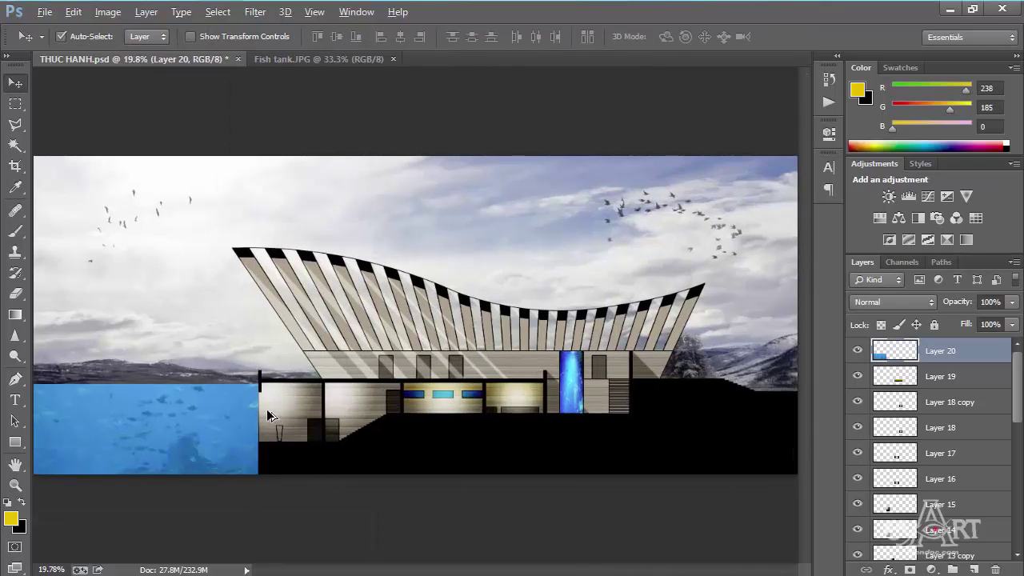
pyautogui.press('alt')
pyautogui.click(858, 351)
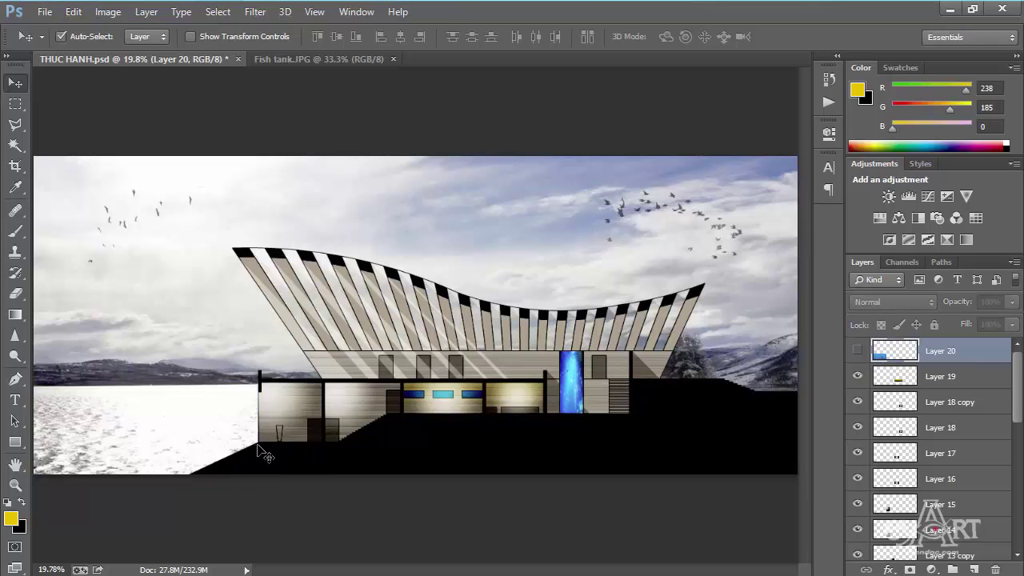
# Step: Outline the sloping ground below the building's left wall with the Polygonal Lasso
pyautogui.keyDown('alt'); pyautogui.scroll(4, 208, 472); pyautogui.keyUp('alt')
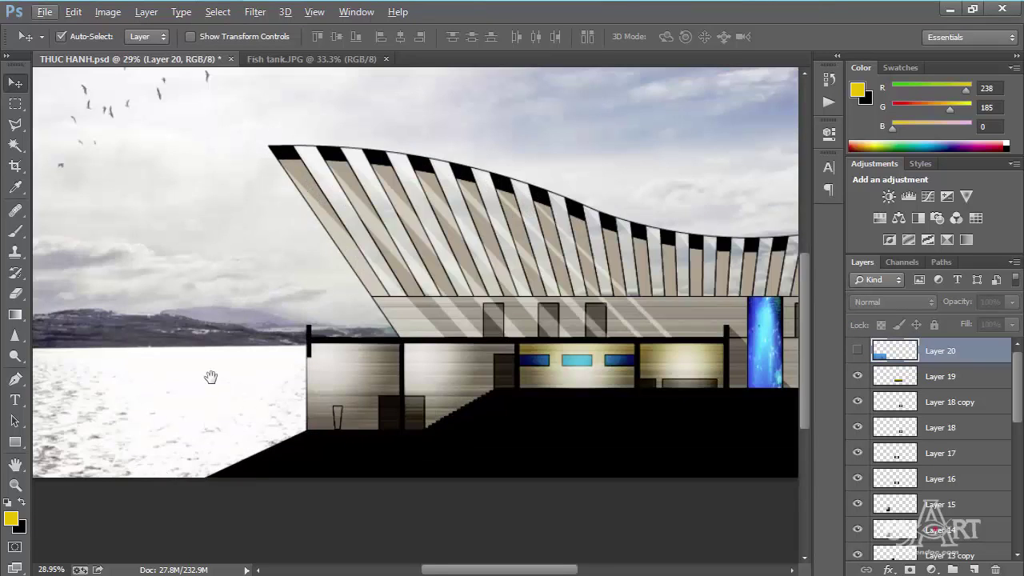
pyautogui.moveTo(211, 376); pyautogui.dragTo(313, 323)
pyautogui.click(15, 128)
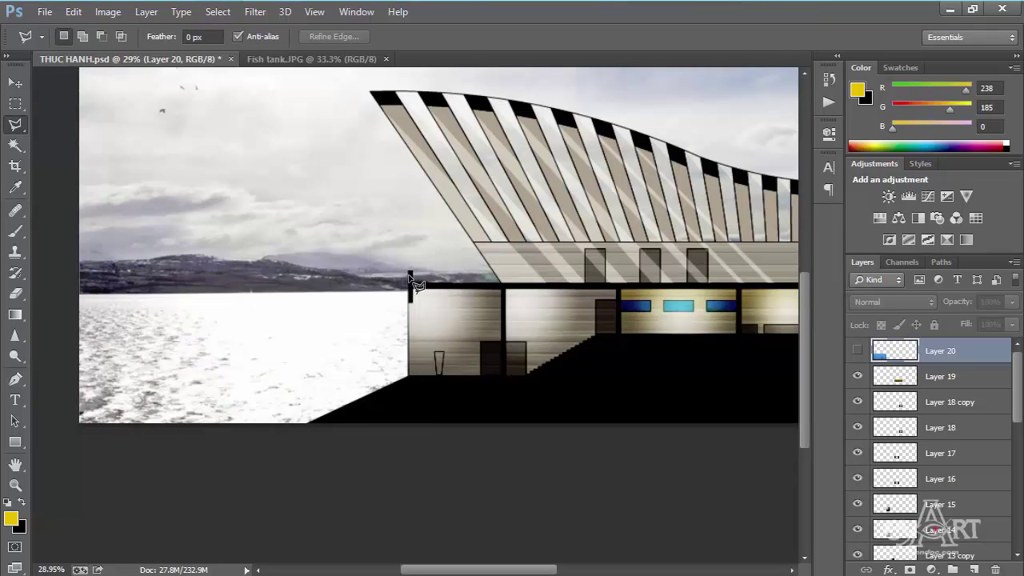
pyautogui.click(409, 280)
pyautogui.click(409, 376)
pyautogui.press('BackSpace')
pyautogui.click(409, 376)
pyautogui.click(301, 426)
pyautogui.click(510, 490)
pyautogui.click(547, 359)
pyautogui.click(413, 241)
# Step: Show Layer 20 again and delete its pixels over the slope, then deselect
pyautogui.click(859, 351)
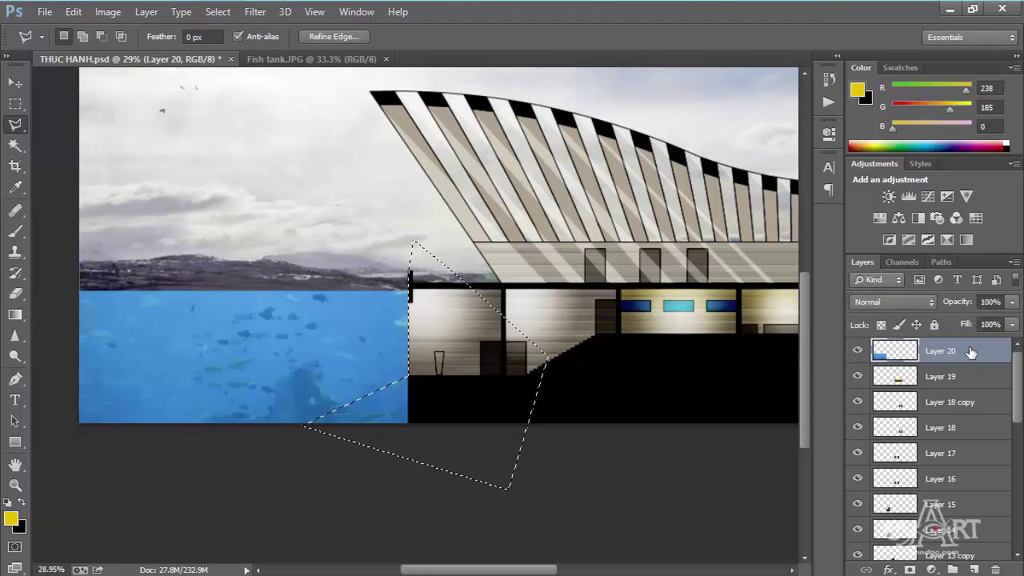
pyautogui.press('Delete')
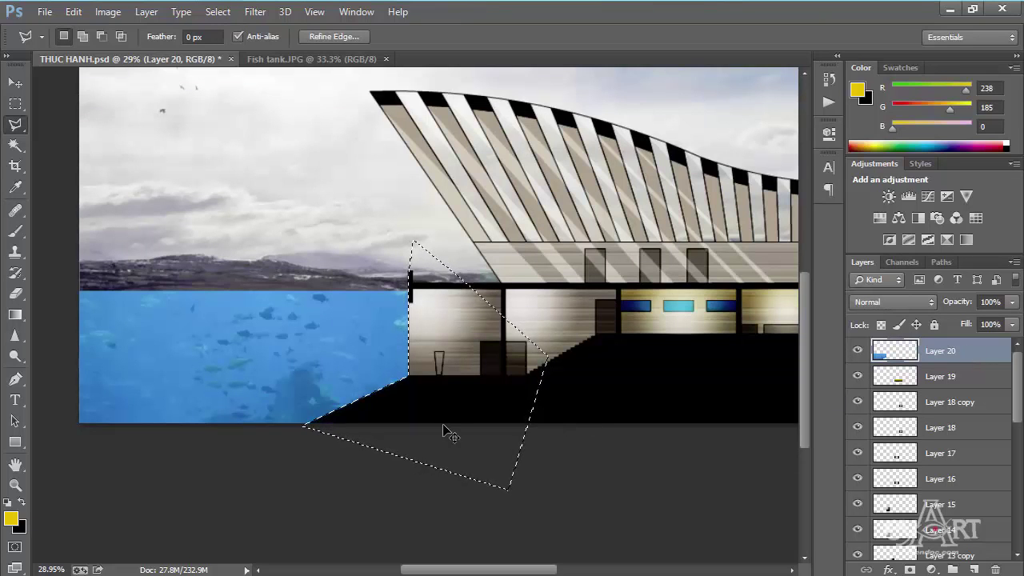
pyautogui.hotkey('ctrl', 'd')
pyautogui.scroll(-2, 392, 424)
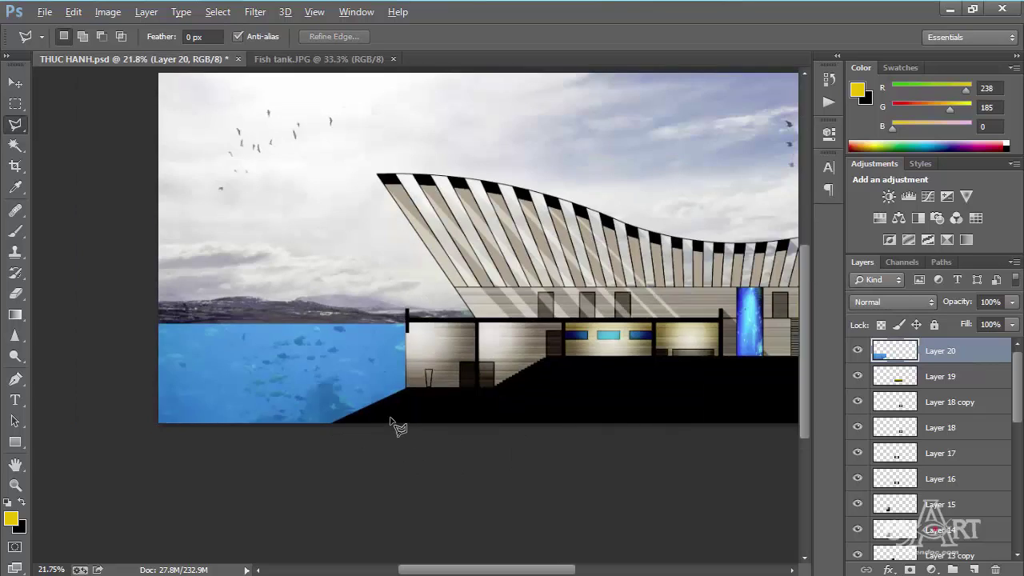
pyautogui.scroll(-2, 392, 424)
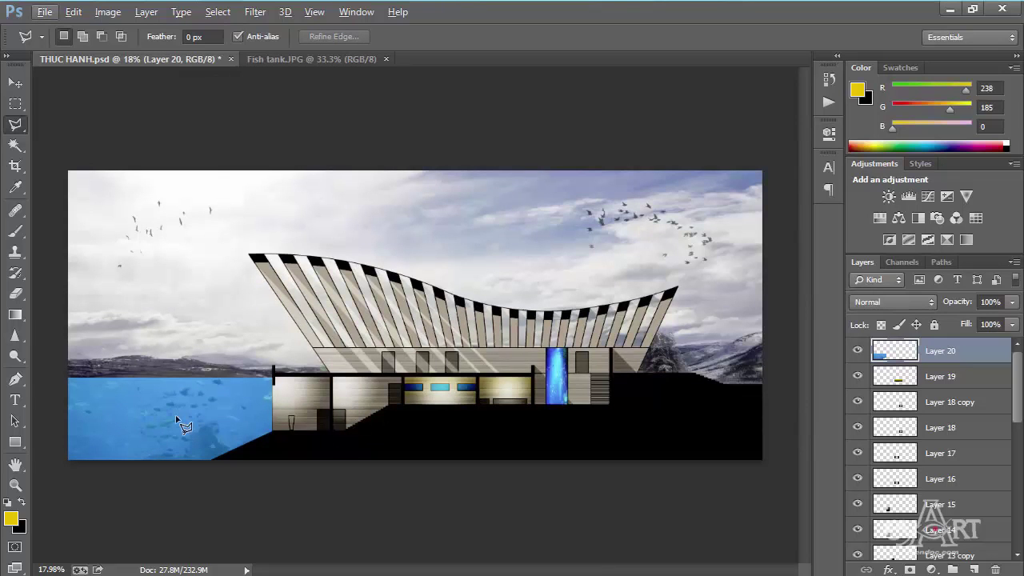
pyautogui.press('v')
pyautogui.hotkey('alt', 'v')
pyautogui.press('Escape')
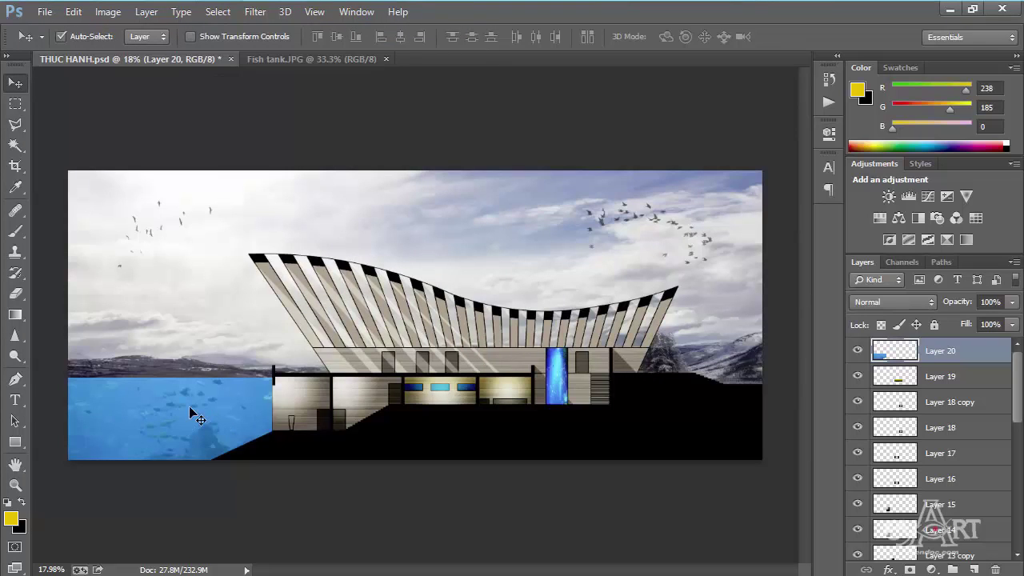
# Step: Crop Layer 20 to the canvas edges, then load its water pixels as a selection
pyautogui.rightClick(892, 355)
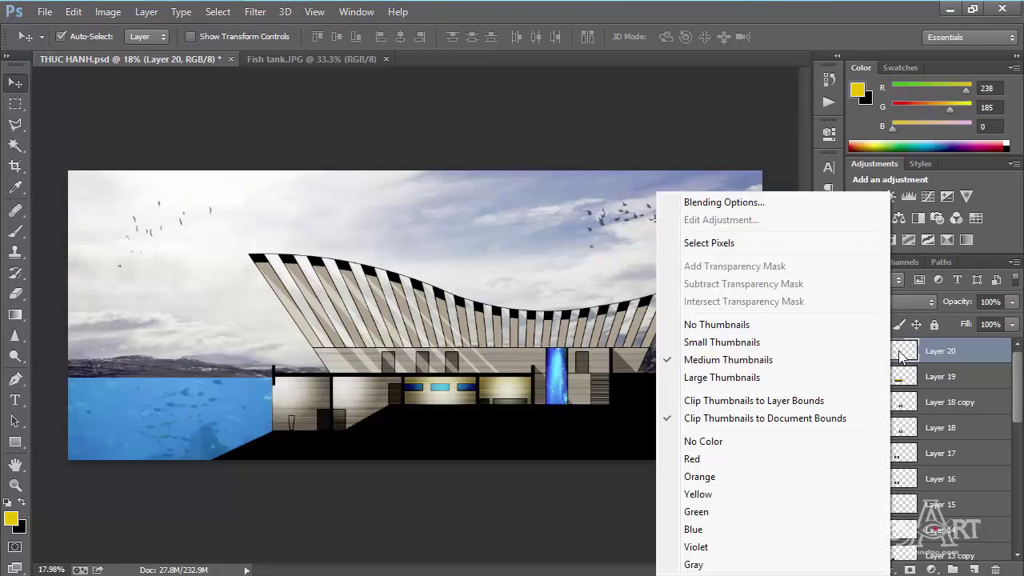
pyautogui.click(704, 243)
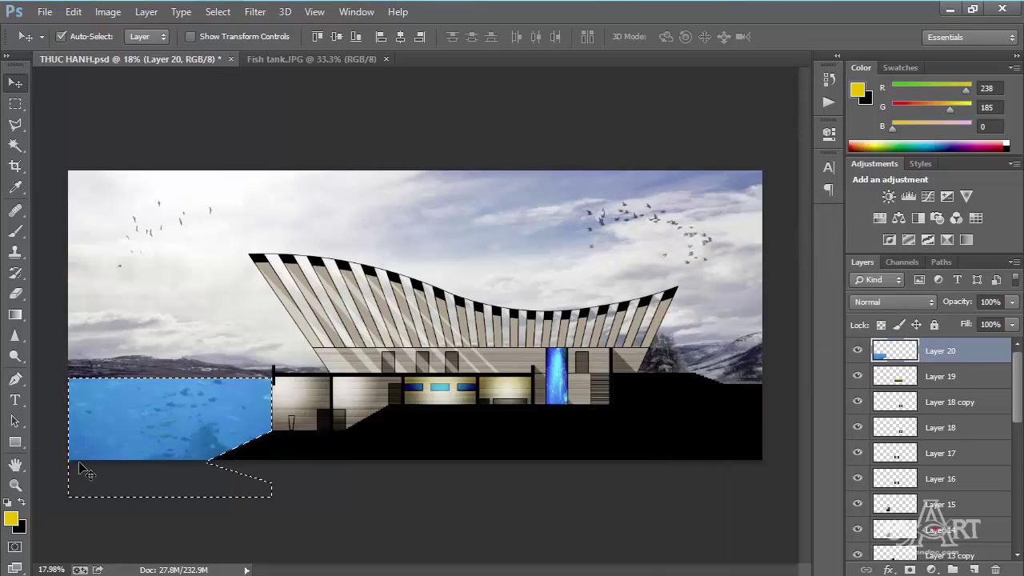
pyautogui.hotkey('ctrl', 'd')
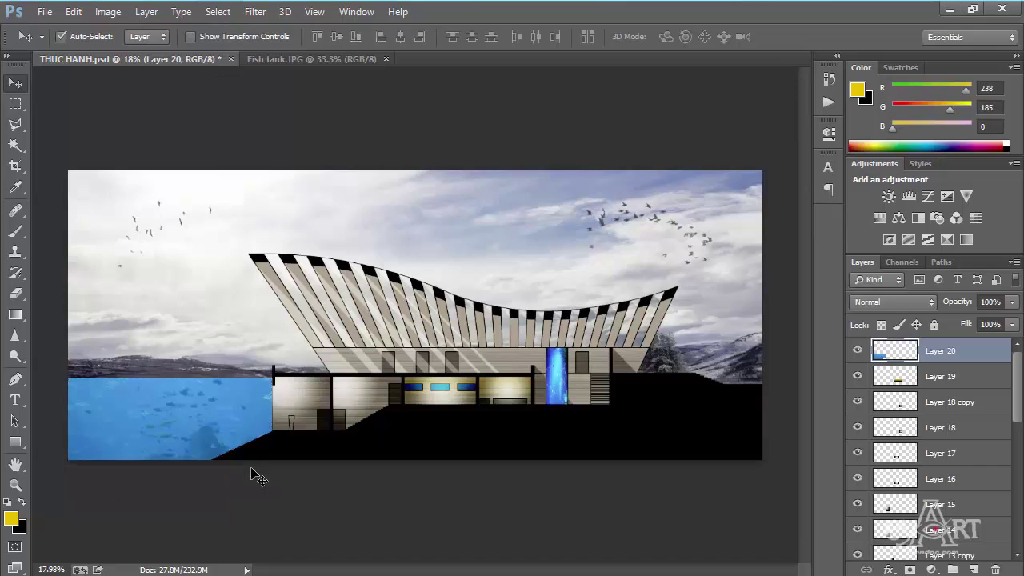
pyautogui.hotkey('ctrl', 'a')
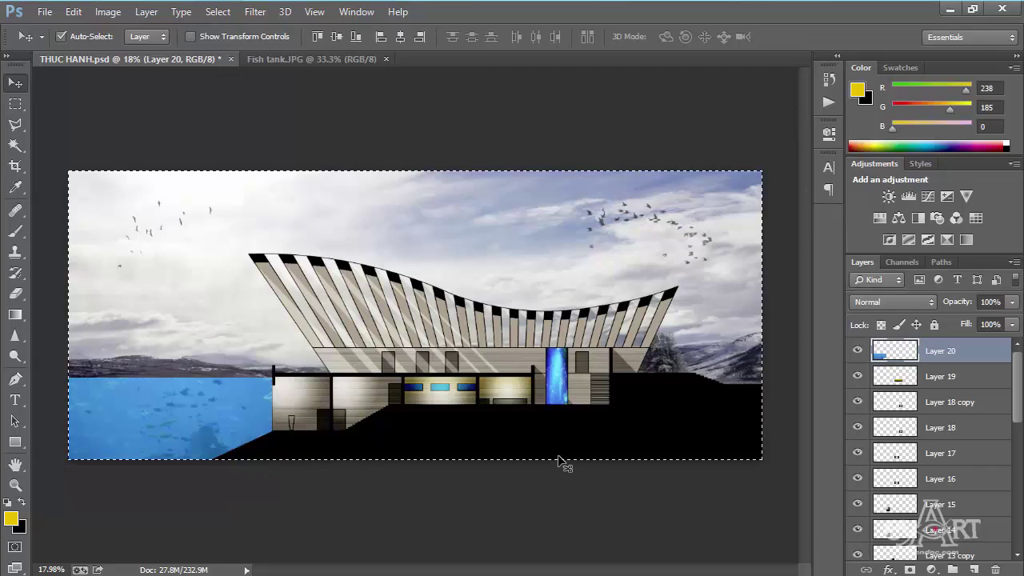
pyautogui.click(109, 12)
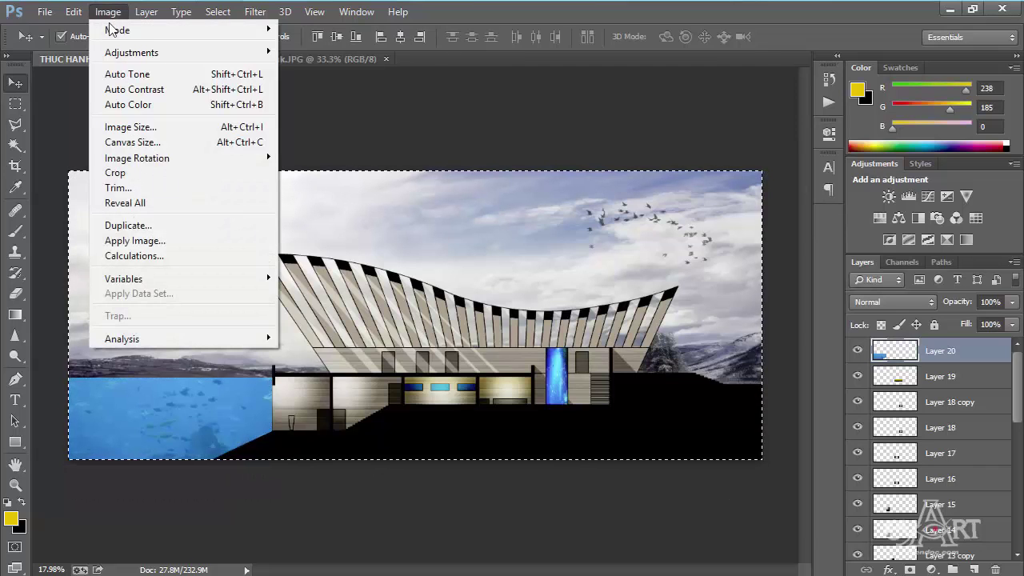
pyautogui.click(152, 171)
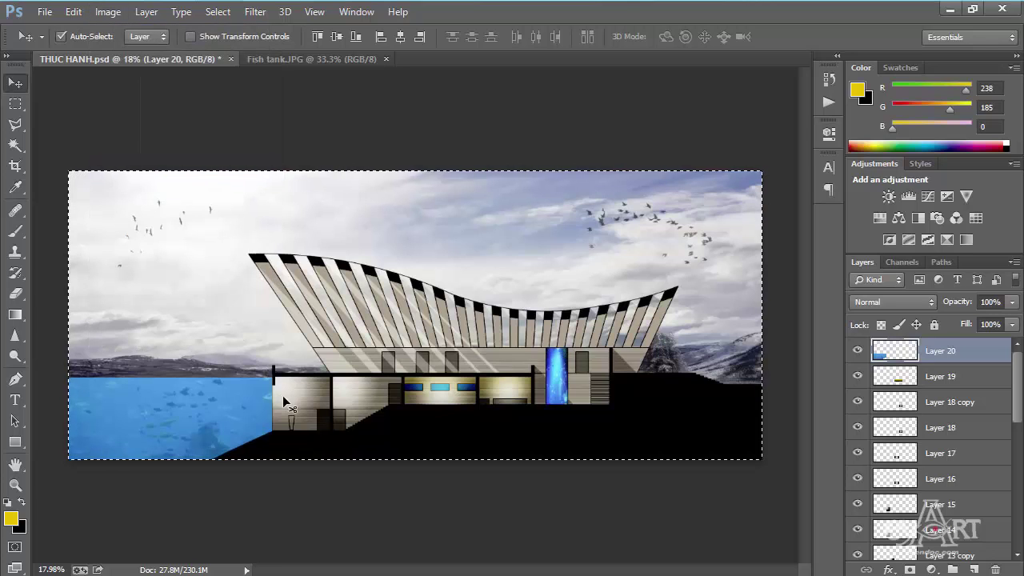
pyautogui.hotkey('ctrl', 'd')
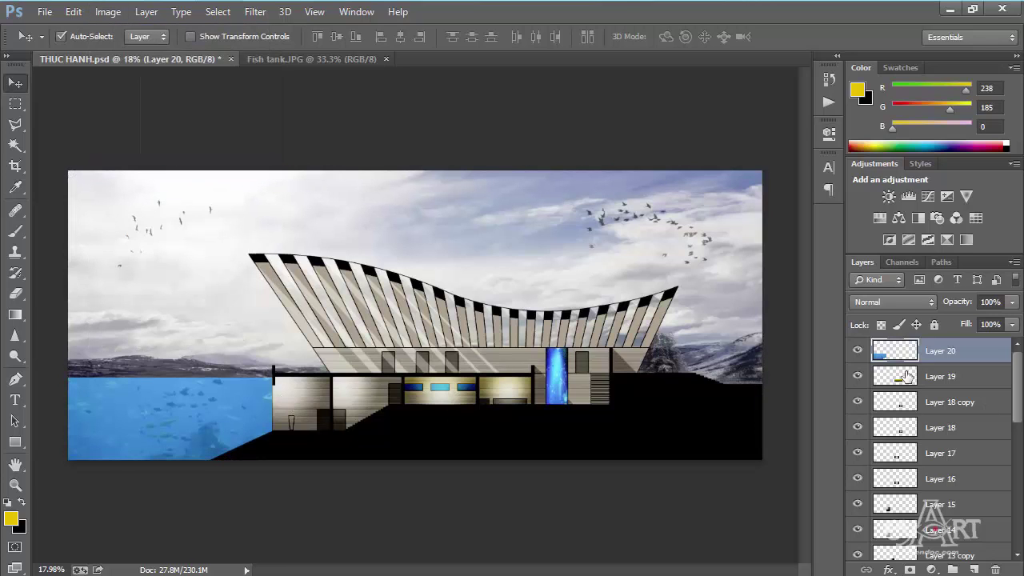
pyautogui.rightClick(884, 352)
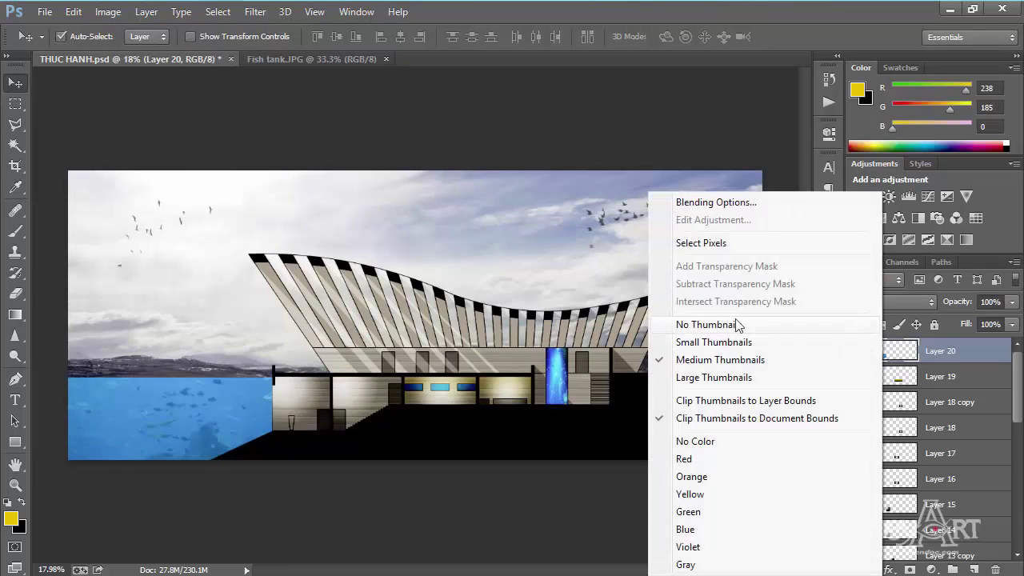
pyautogui.click(673, 244)
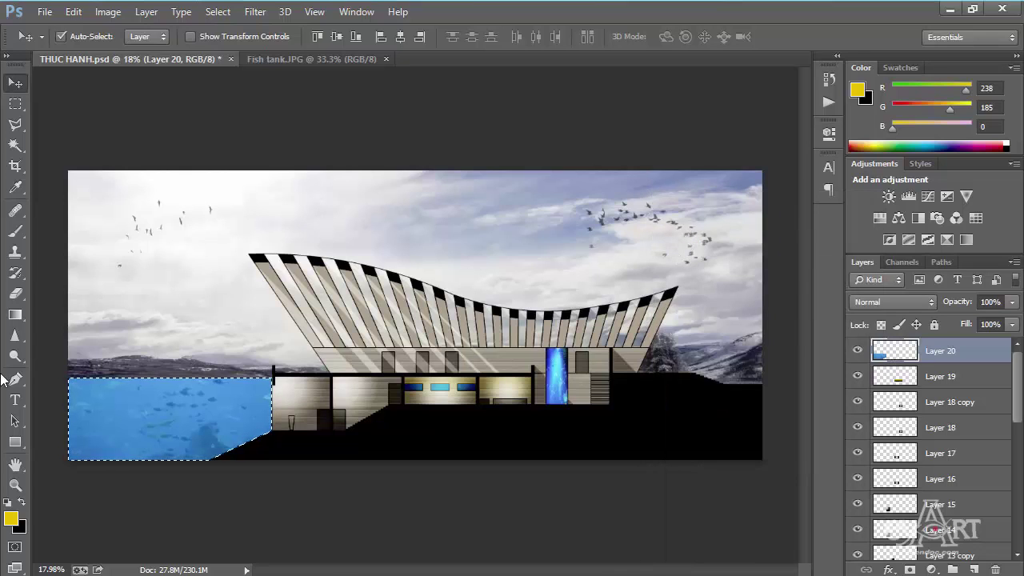
# Step: Set black foreground and white background colours with the Gradient tool active
pyautogui.click(13, 318)
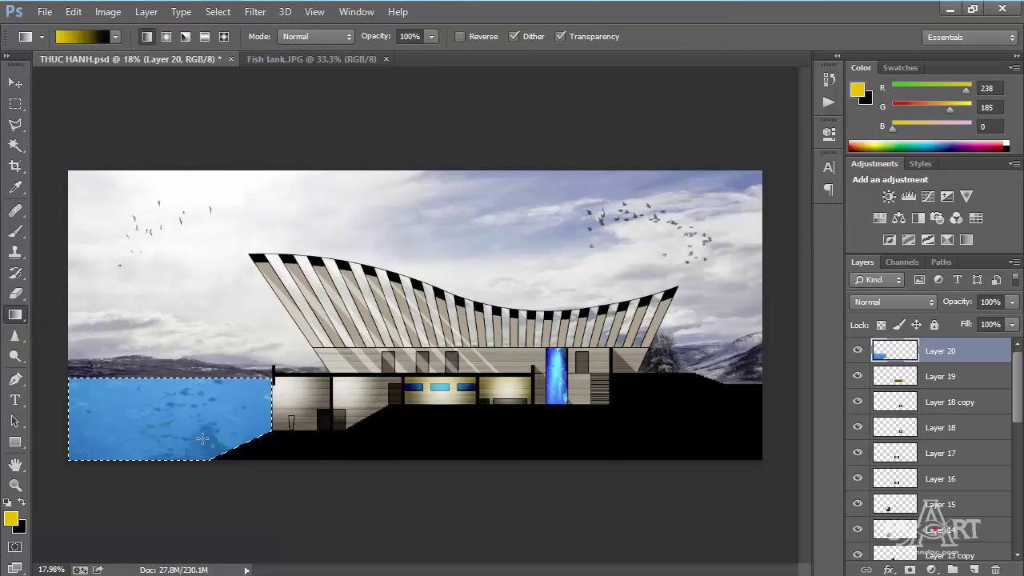
pyautogui.press('l')
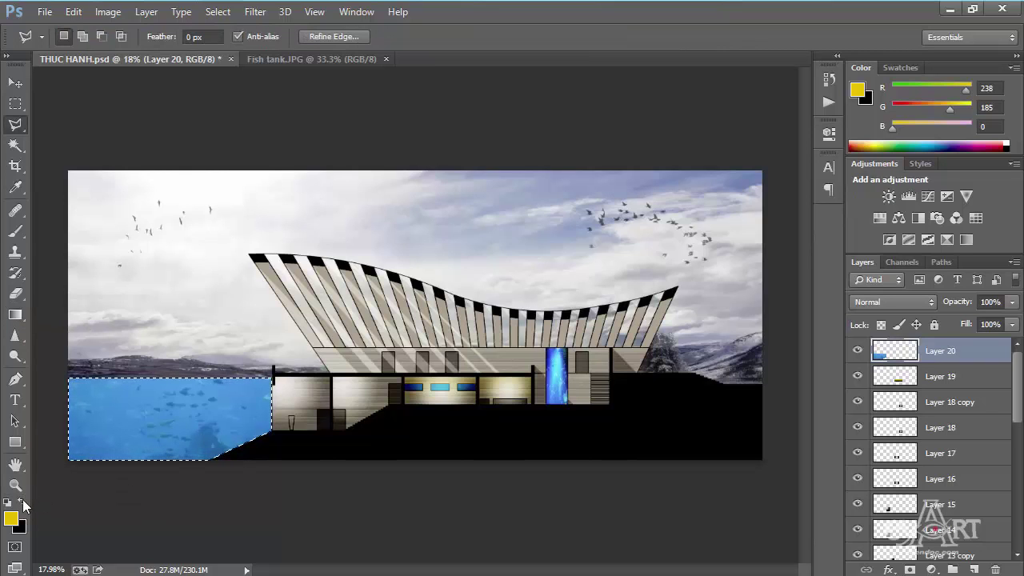
pyautogui.click(22, 501)
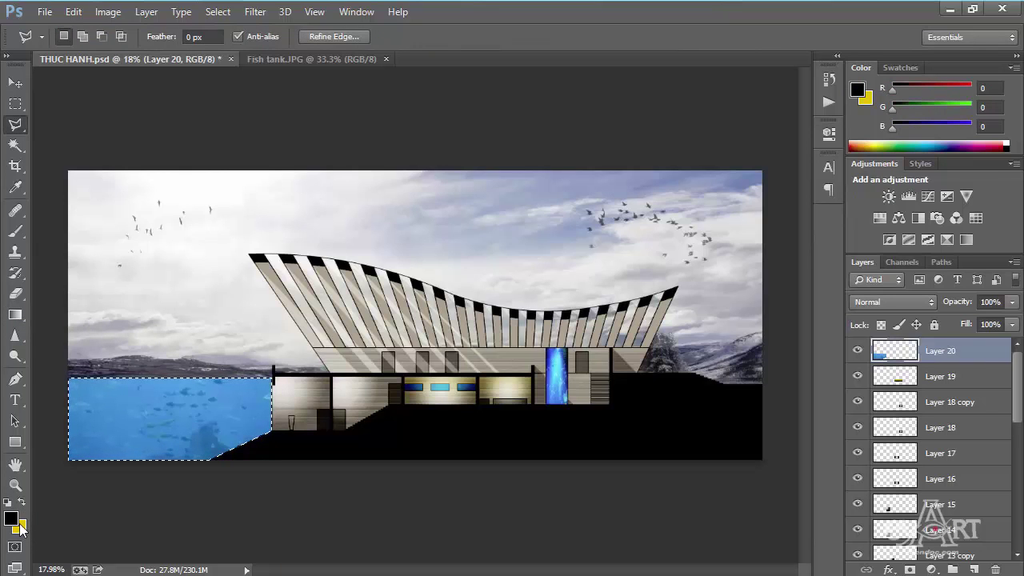
pyautogui.click(20, 525)
pyautogui.click(575, 141)
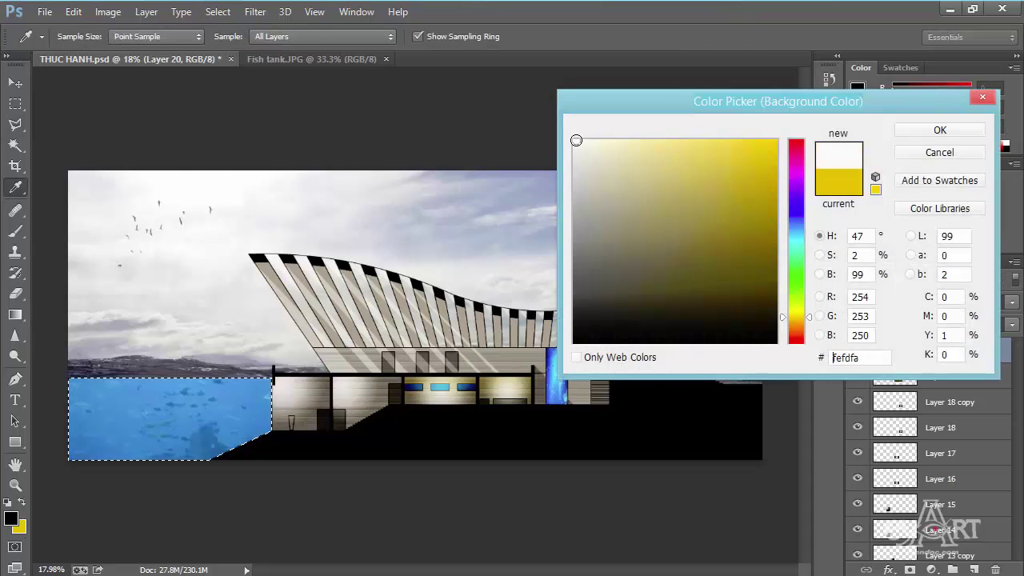
pyautogui.click(940, 130)
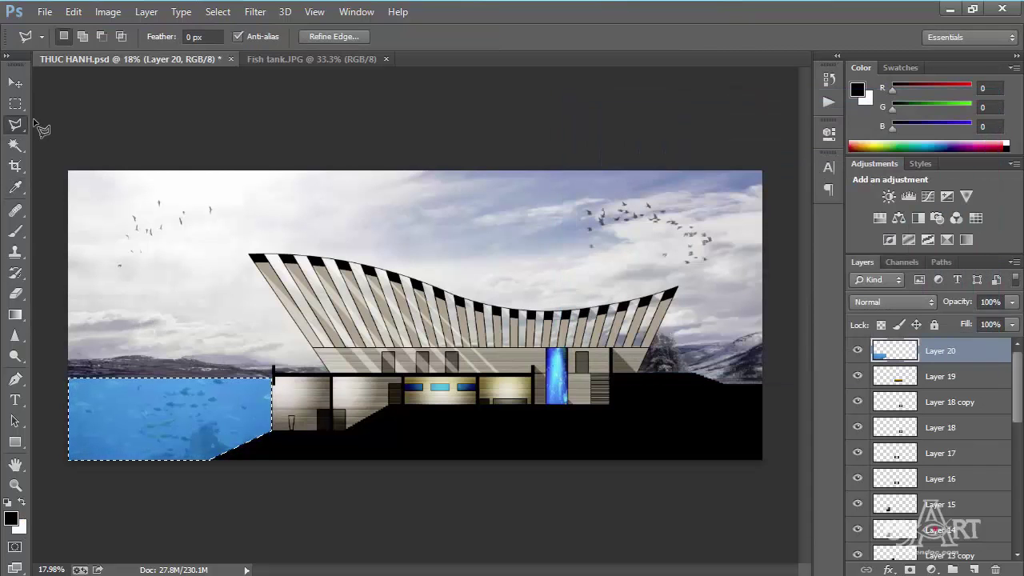
pyautogui.click(16, 314)
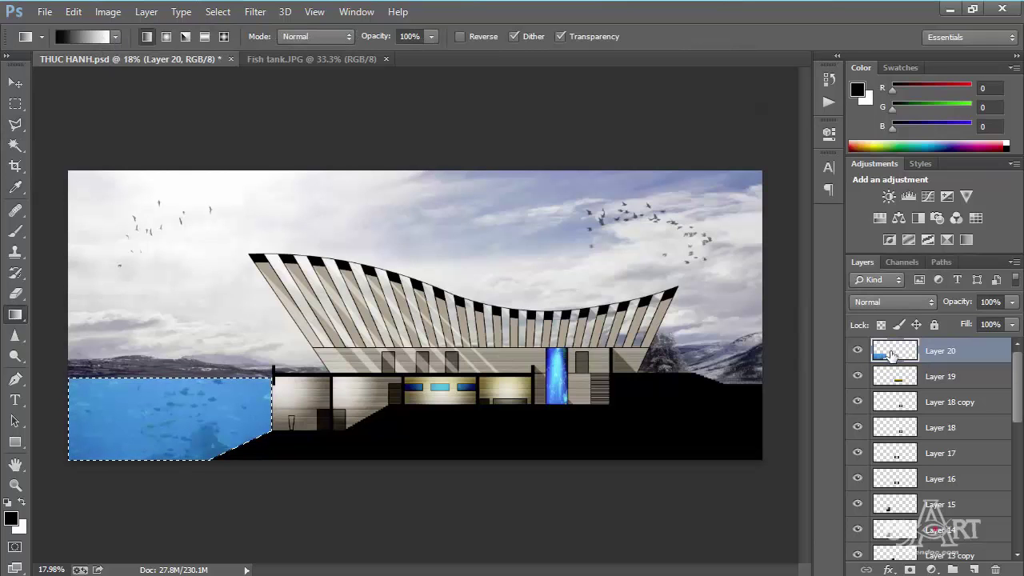
# Step: On new Layer 21, fill the water selection with a black-to-white gradient
pyautogui.click(974, 569)
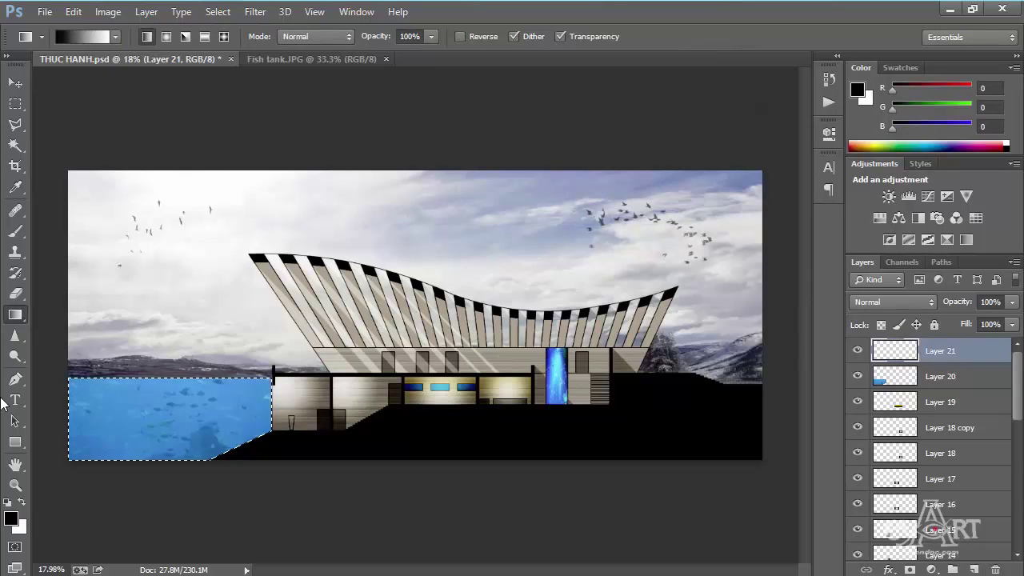
pyautogui.moveTo(192, 448); pyautogui.dragTo(156, 323)
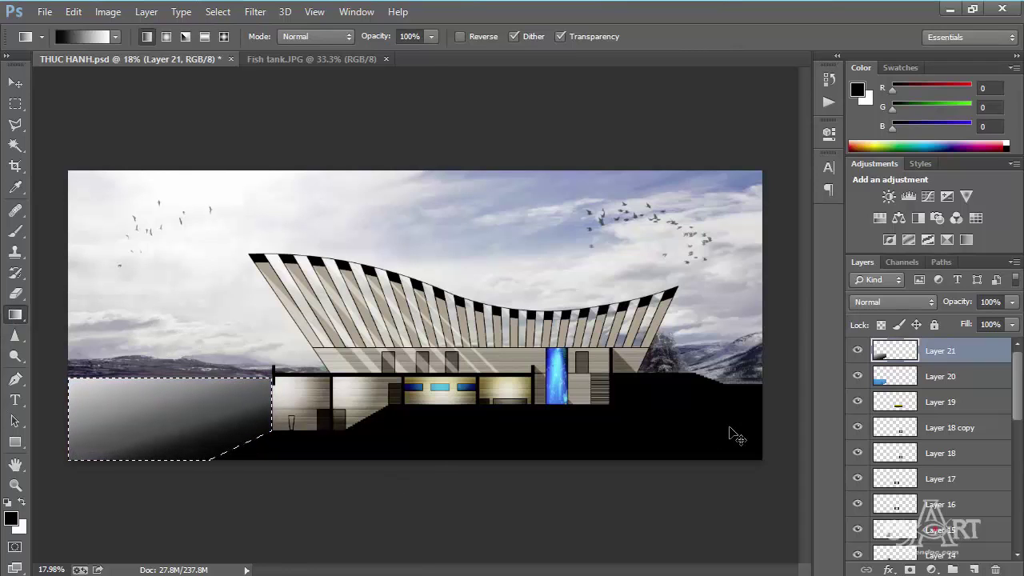
pyautogui.hotkey('ctrl', 'd')
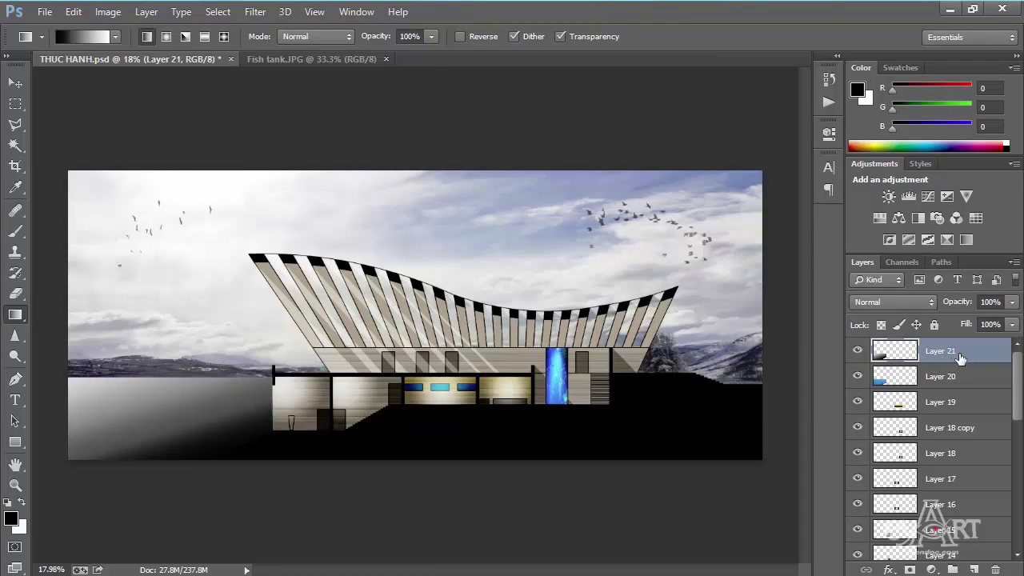
# Step: Set gradient Layer 21 to Multiply blend mode at 90% opacity
pyautogui.click(919, 302)
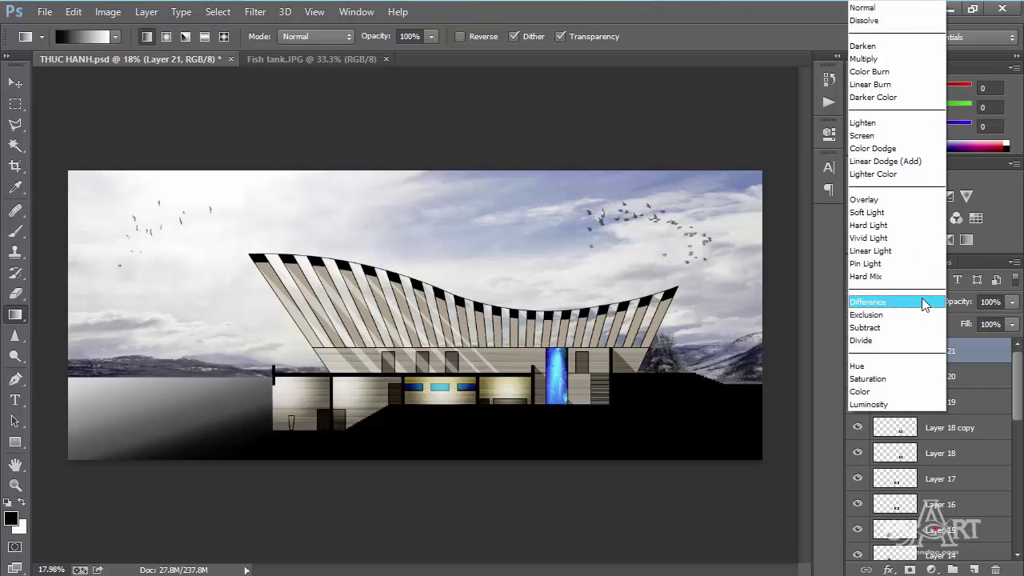
pyautogui.click(877, 213)
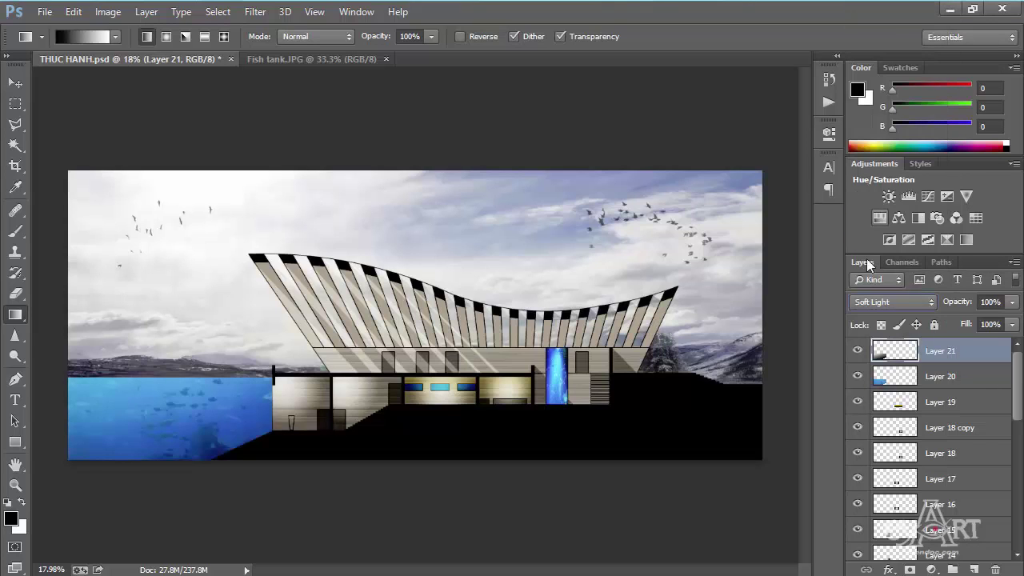
pyautogui.click(883, 302)
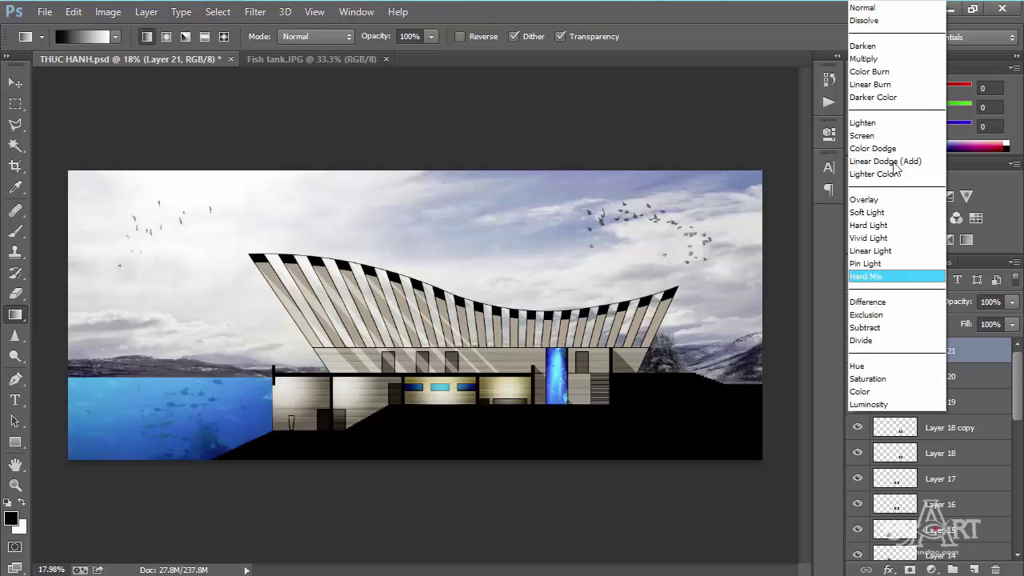
pyautogui.click(876, 60)
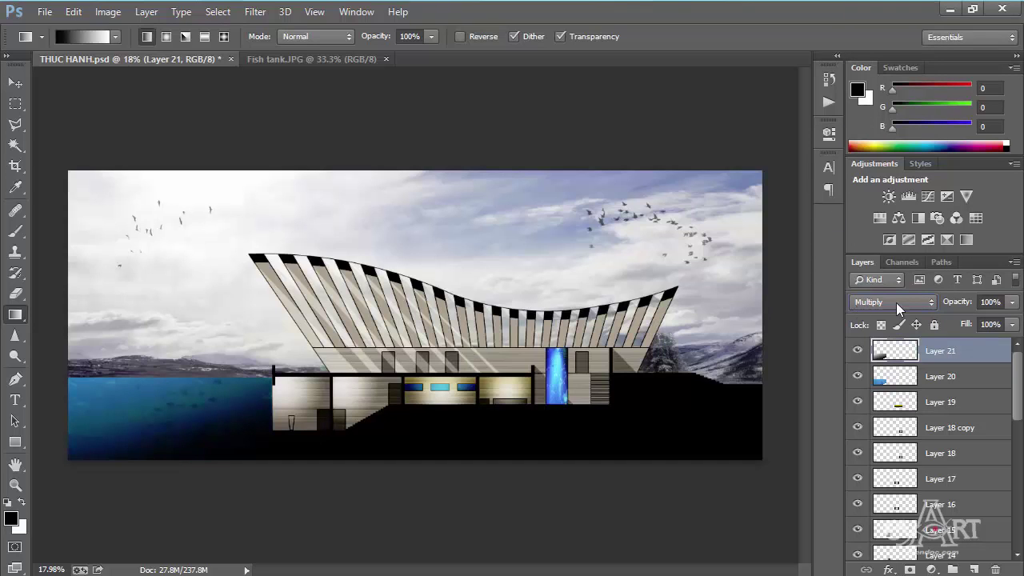
pyautogui.click(1012, 301)
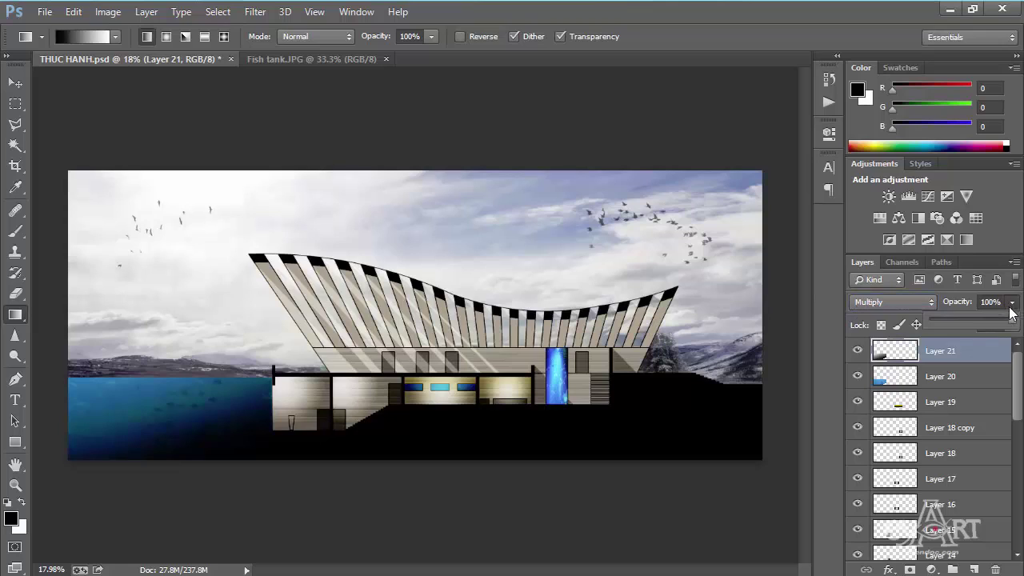
pyautogui.moveTo(1013, 321); pyautogui.dragTo(1000, 326)
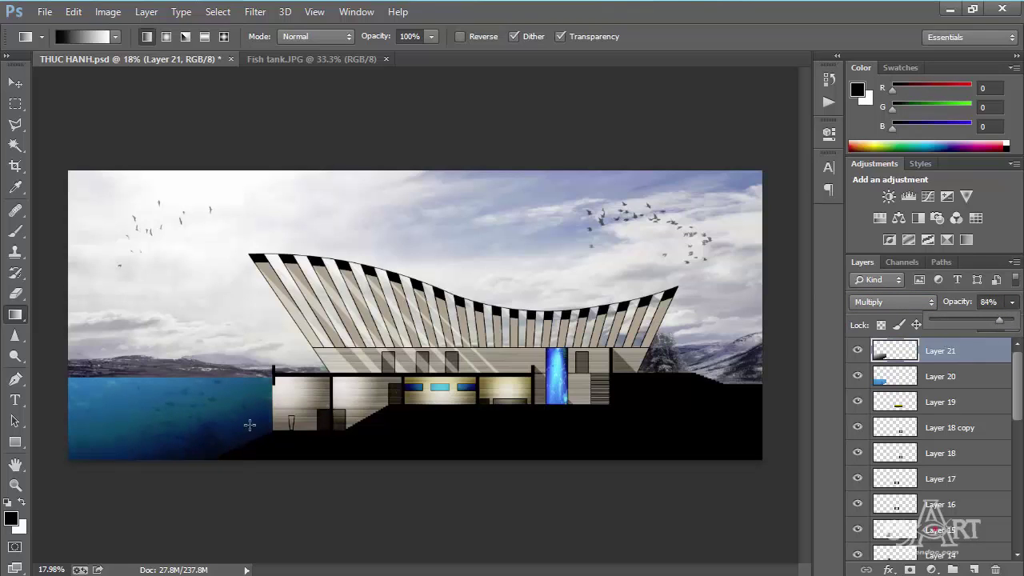
pyautogui.click(995, 301)
pyautogui.write('5')
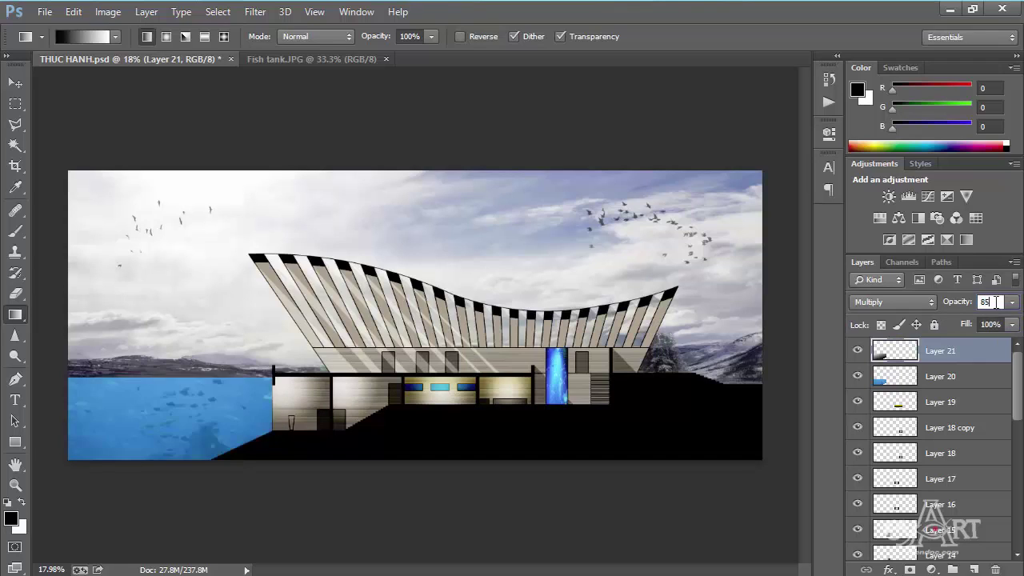
pyautogui.write('0')
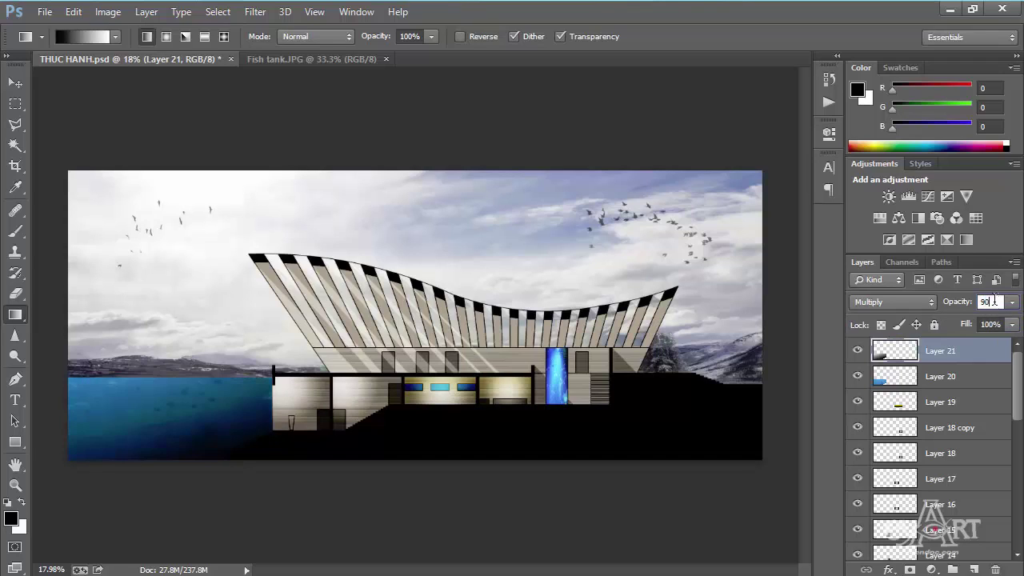
pyautogui.press('Return')
pyautogui.press('v')
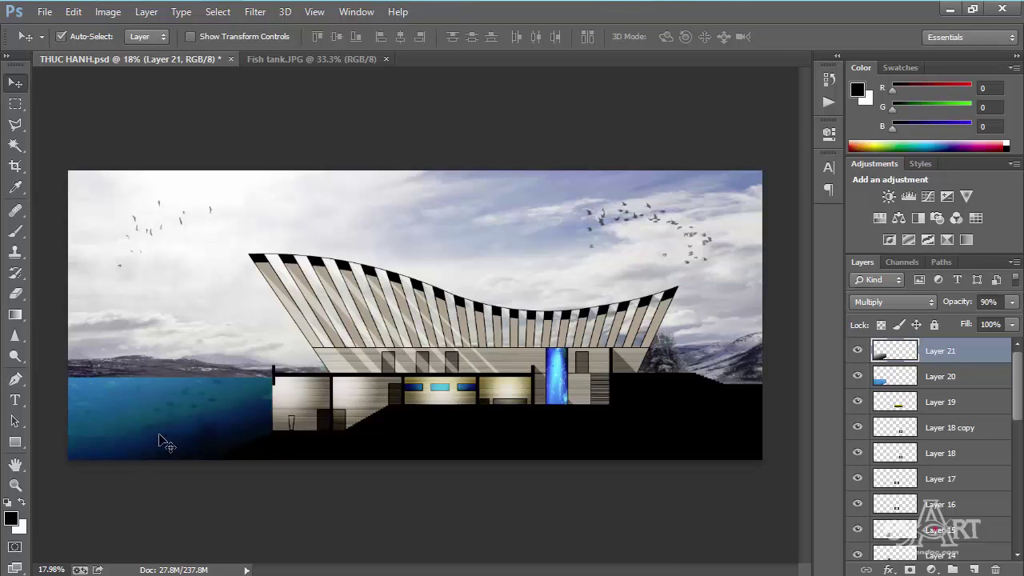
# Step: Add Layer 22 and prepare a soft round brush with white foreground
pyautogui.scroll(2, 240, 396)
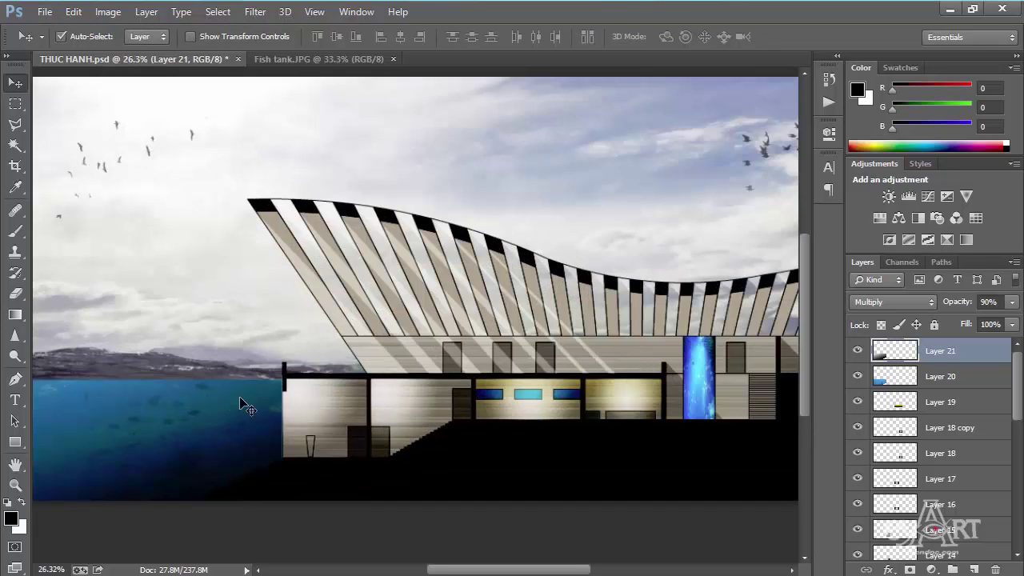
pyautogui.scroll(1, 228, 391)
pyautogui.moveTo(226, 388); pyautogui.dragTo(424, 348)
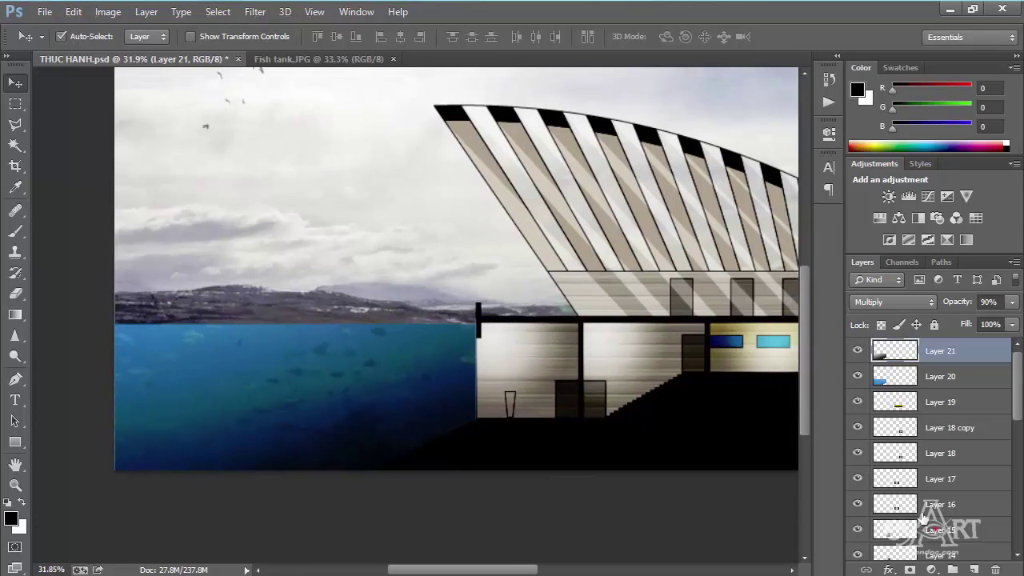
pyautogui.click(971, 571)
pyautogui.scroll(1, 264, 328)
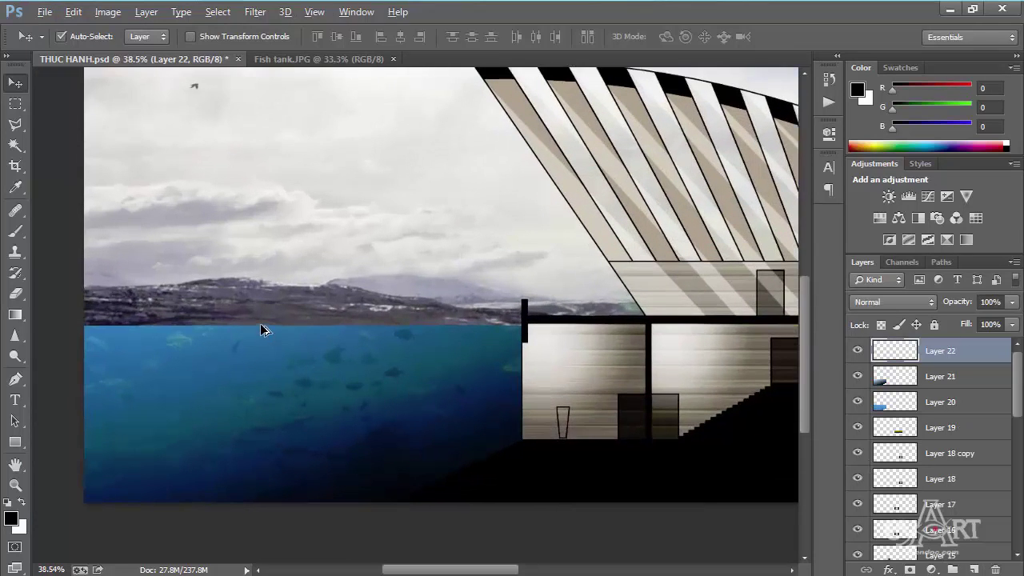
pyautogui.click(14, 234)
pyautogui.rightClick(219, 353)
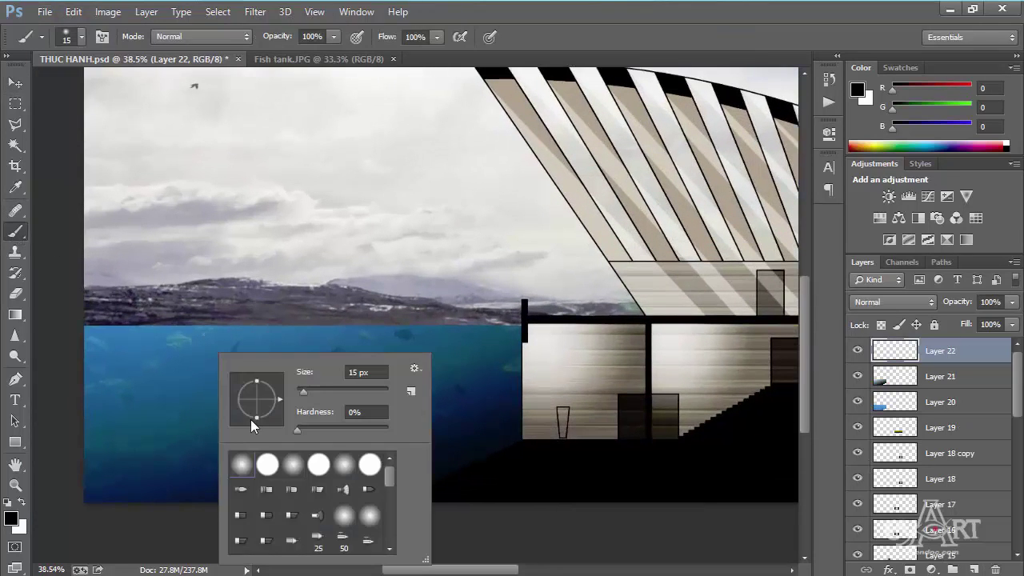
pyautogui.doubleClick(244, 465)
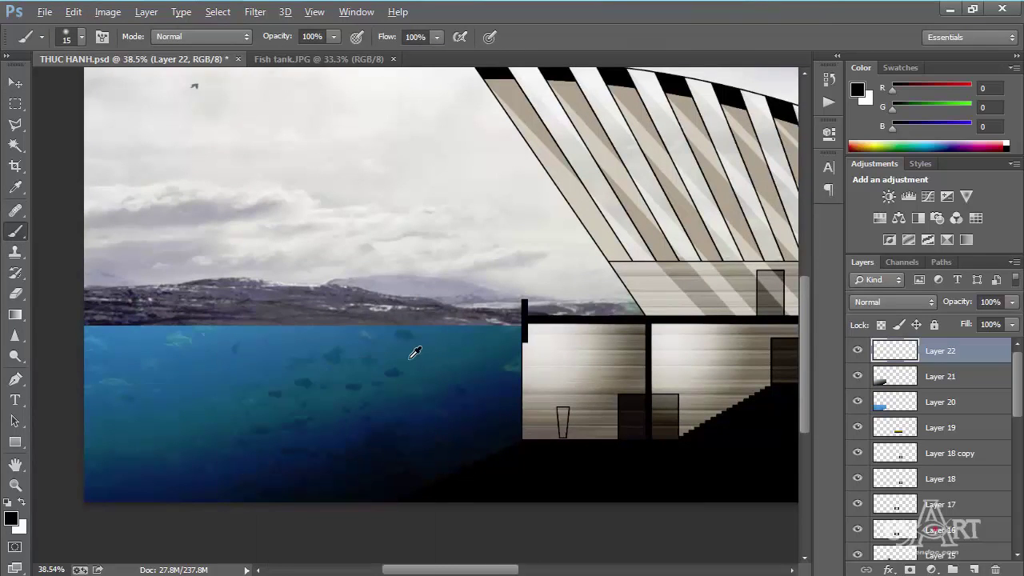
pyautogui.scroll(1, 414, 352)
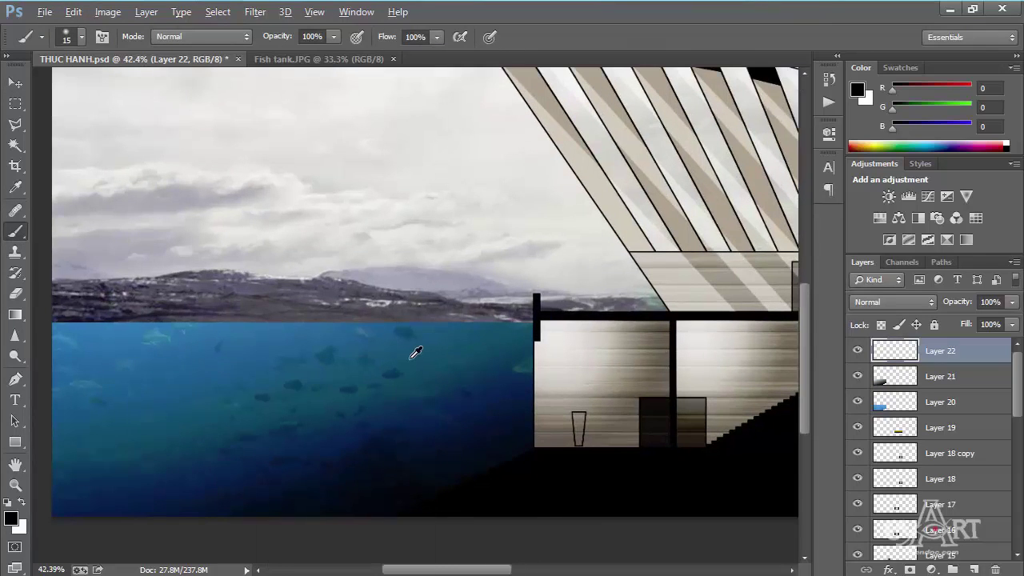
pyautogui.click(479, 334)
pyautogui.click(24, 500)
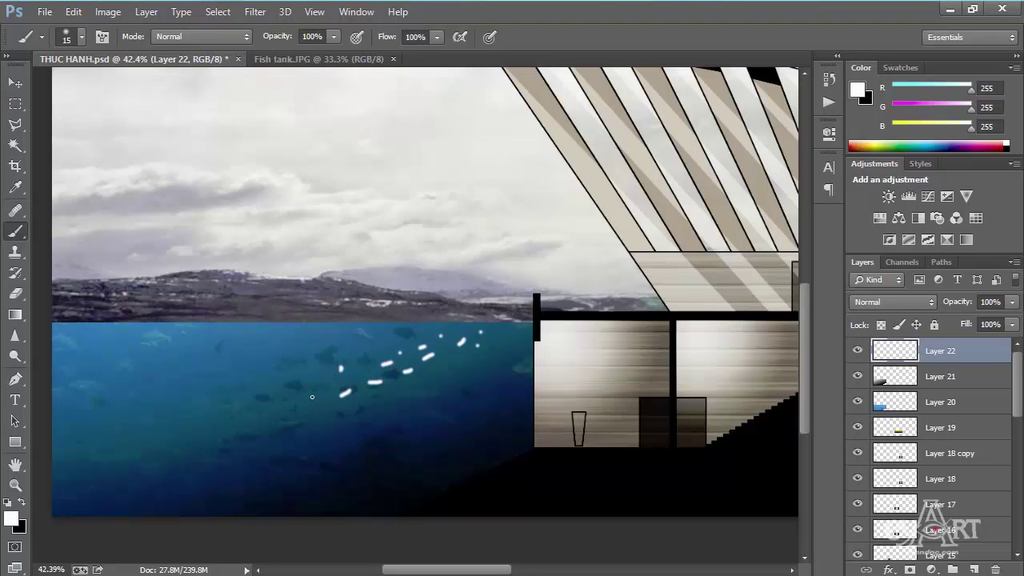
# Step: Paint short white streaks diagonally across the water and onto the house wall
pyautogui.moveTo(312, 397); pyautogui.dragTo(288, 408)
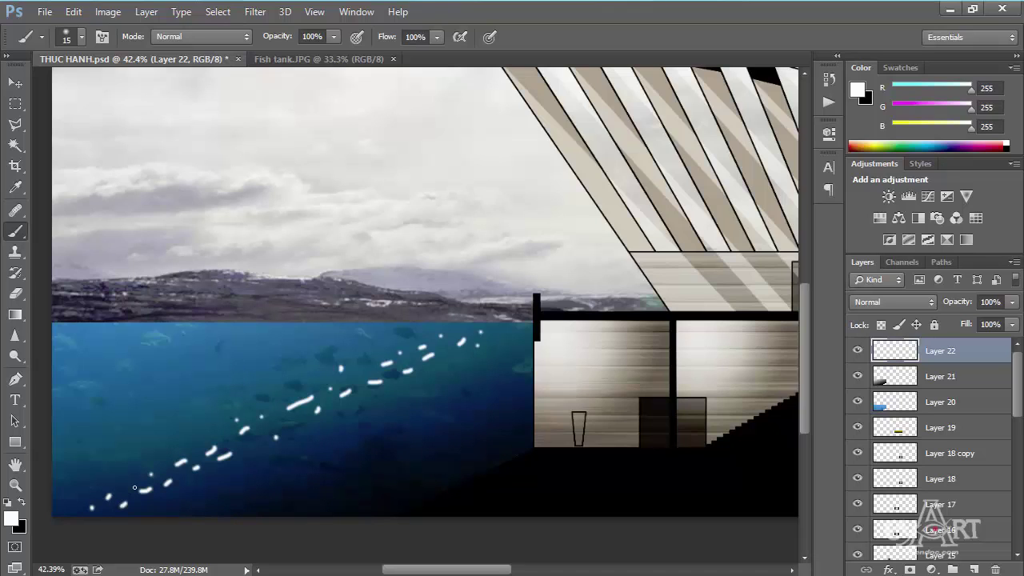
pyautogui.hscroll(3, 376, 352)
pyautogui.scroll(-1, 340, 320)
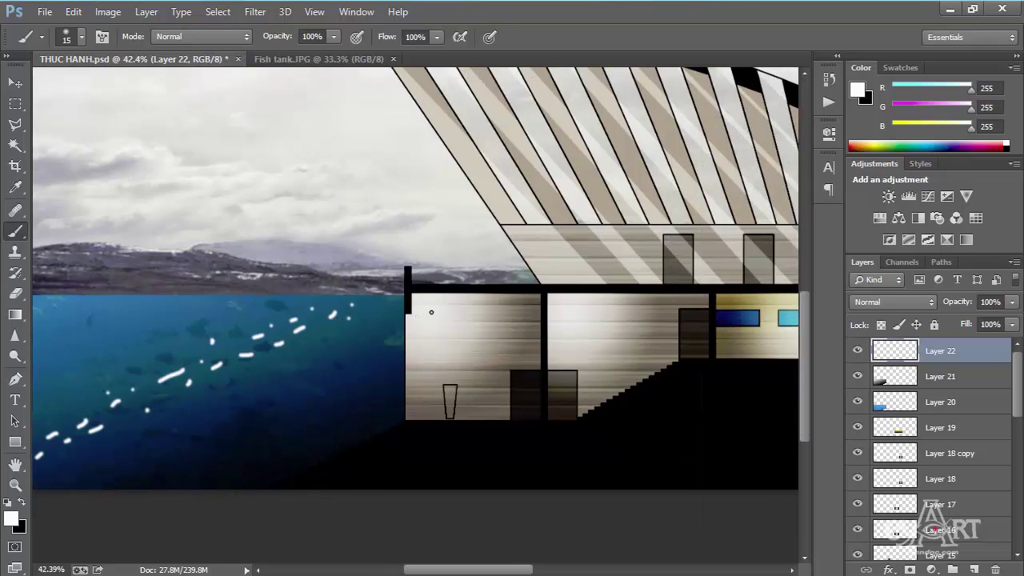
pyautogui.moveTo(478, 303); pyautogui.dragTo(487, 299)
pyautogui.moveTo(496, 302); pyautogui.dragTo(500, 308)
pyautogui.moveTo(470, 323); pyautogui.dragTo(438, 352)
pyautogui.moveTo(425, 373); pyautogui.dragTo(527, 328)
pyautogui.scroll(-3, 437, 342)
pyautogui.scroll(-2, 432, 324)
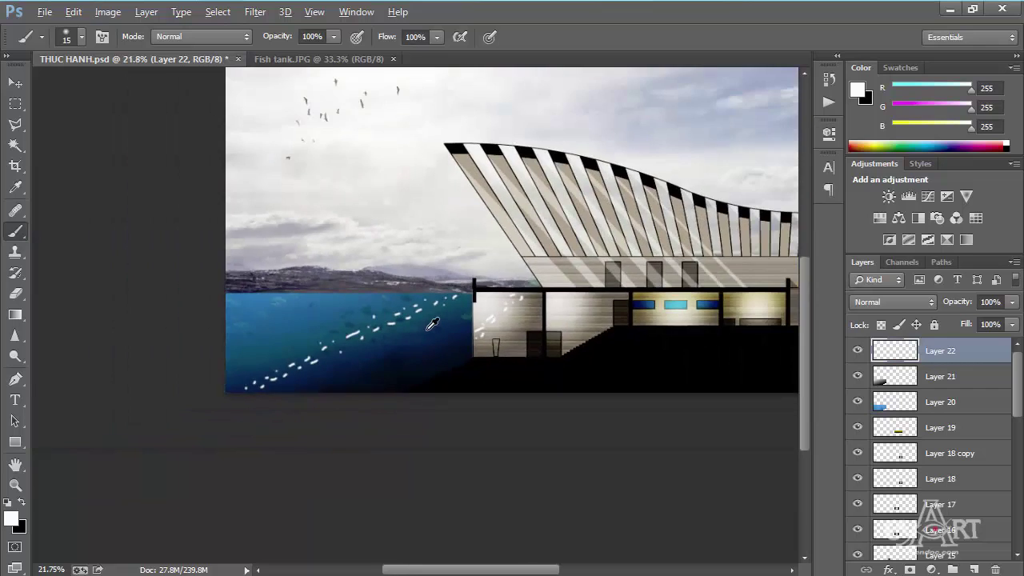
pyautogui.scroll(1, 337, 311)
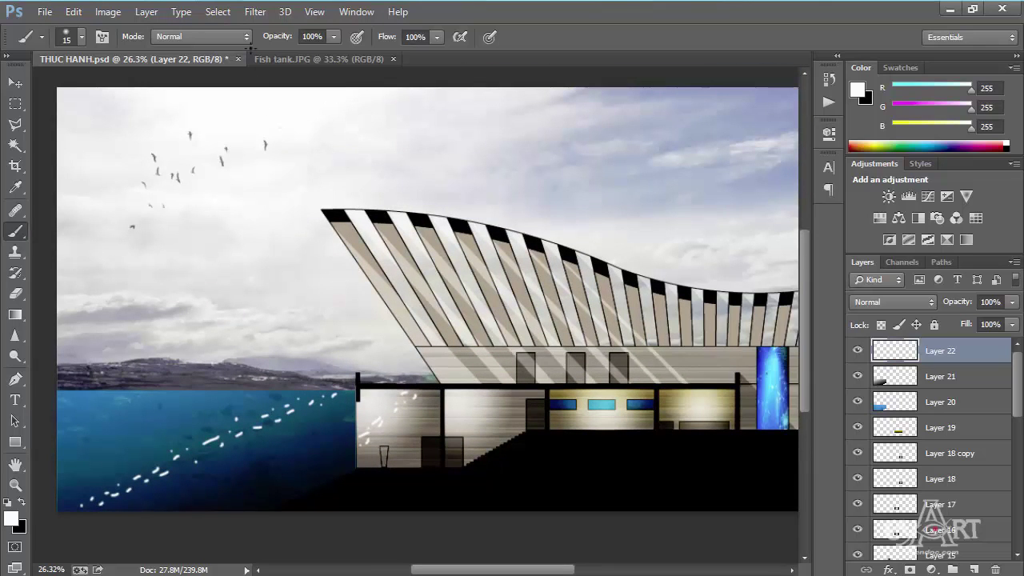
# Step: Apply a Zoom Radial Blur with its centre at the top-left to the white streaks
pyautogui.click(254, 13)
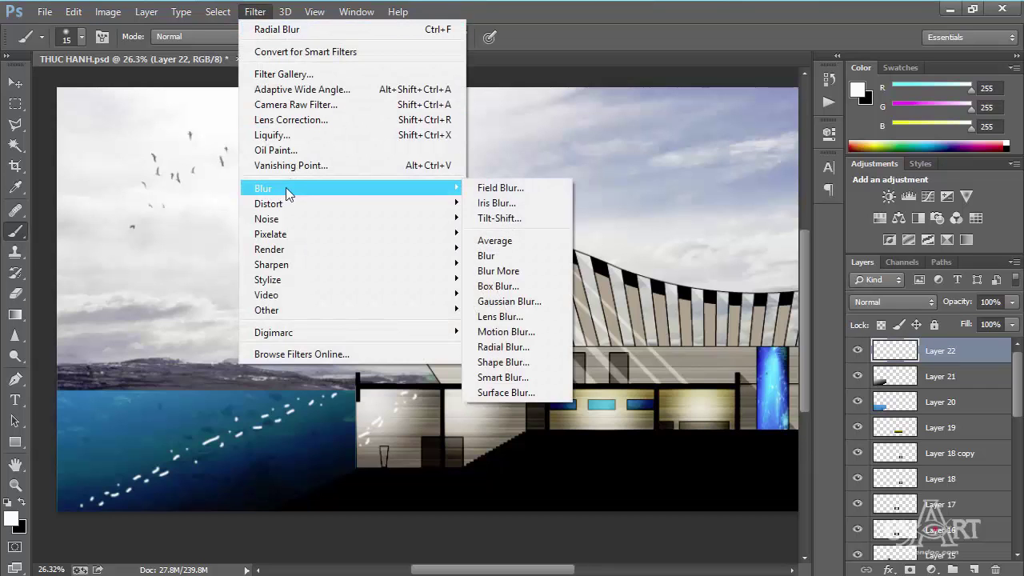
pyautogui.moveTo(348, 188)
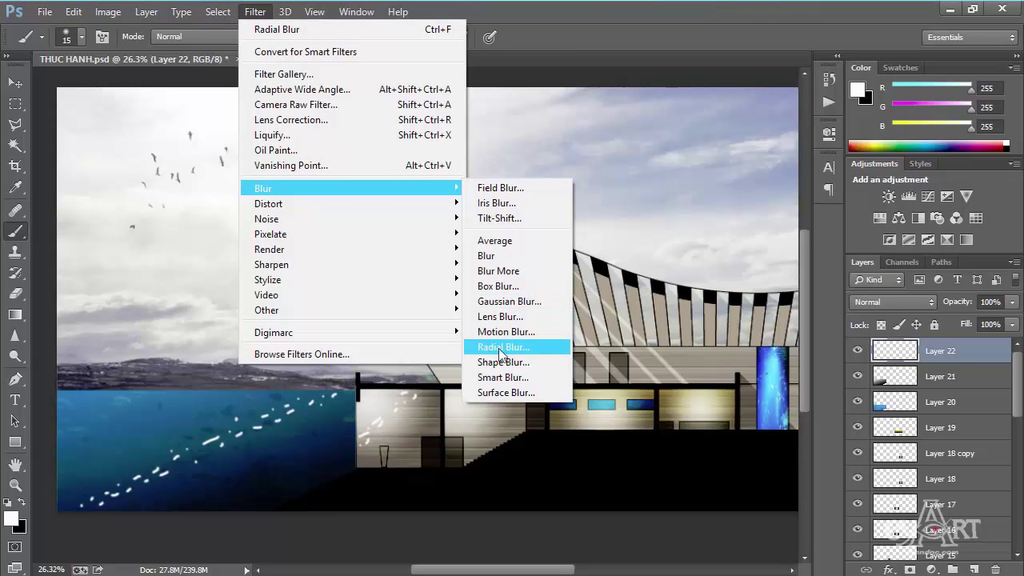
pyautogui.click(509, 353)
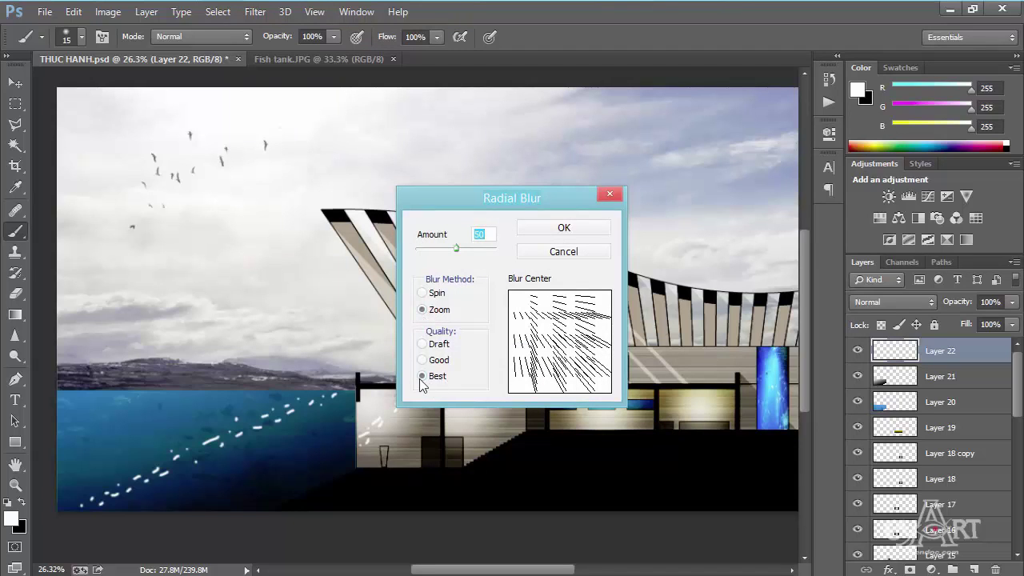
pyautogui.moveTo(513, 305); pyautogui.dragTo(558, 340)
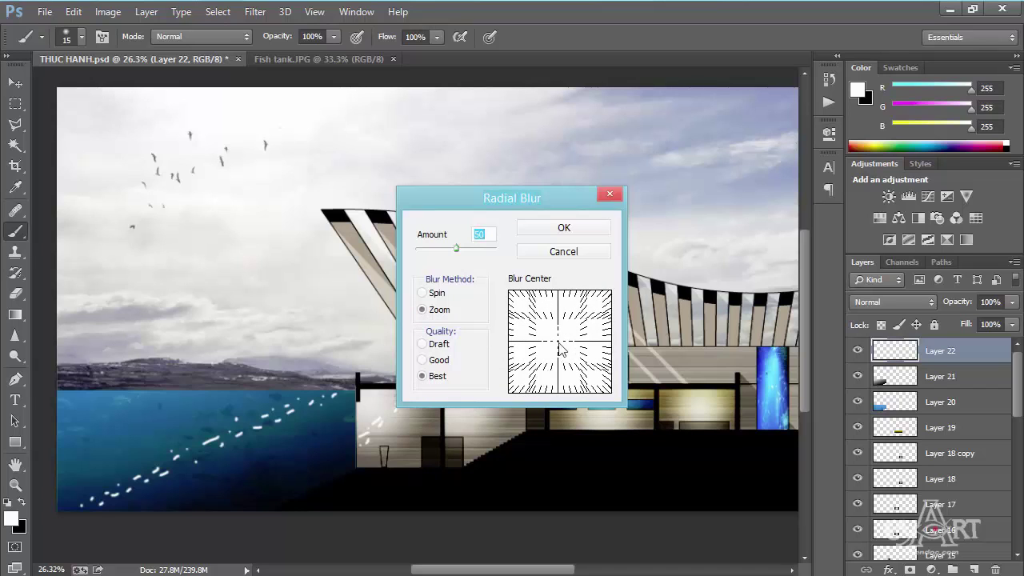
pyautogui.moveTo(560, 346); pyautogui.dragTo(512, 299)
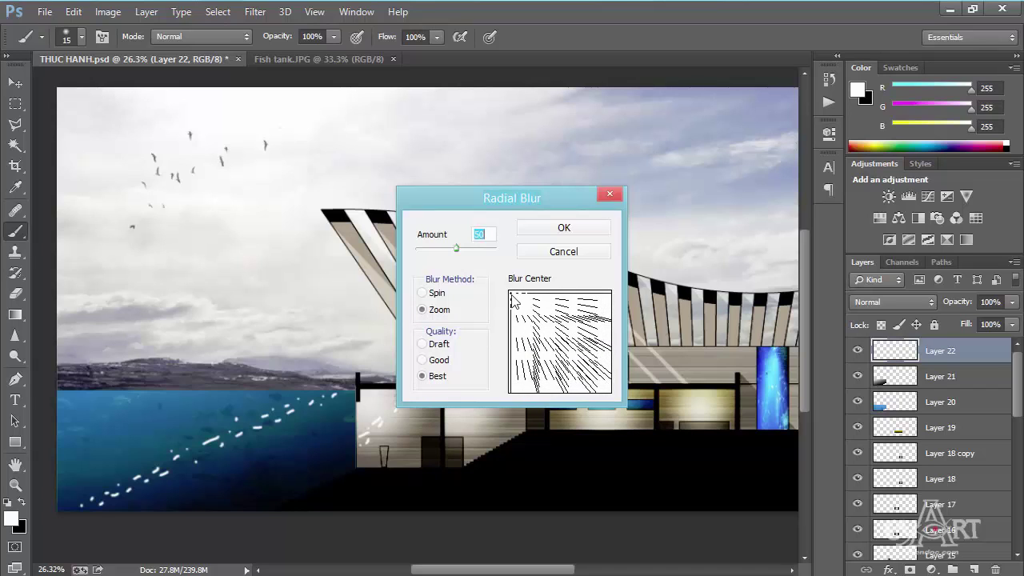
pyautogui.click(562, 230)
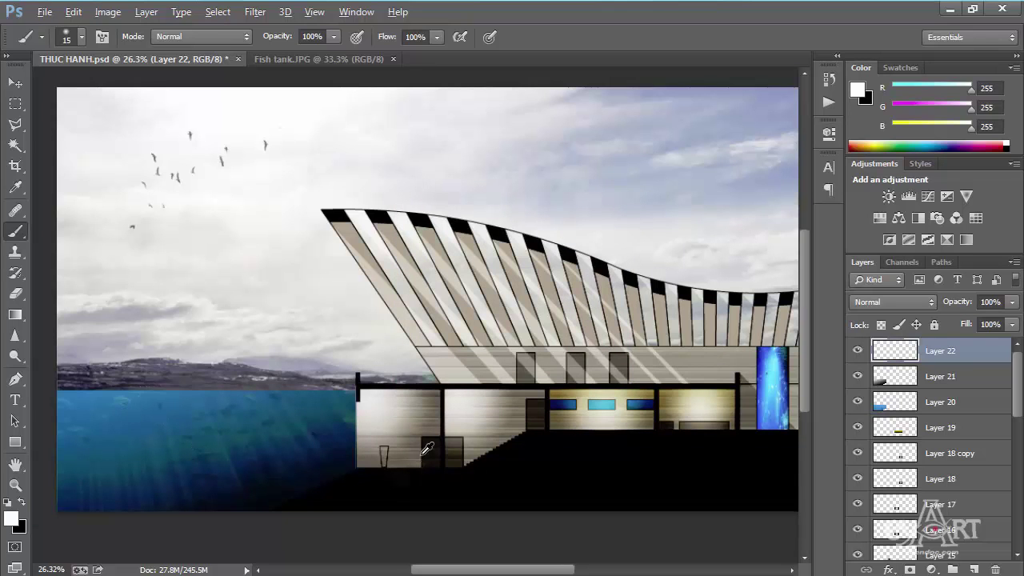
# Step: Inspect the blurred light rays and fit the whole image on screen
pyautogui.scroll(3, 427, 449)
pyautogui.scroll(2, 405, 398)
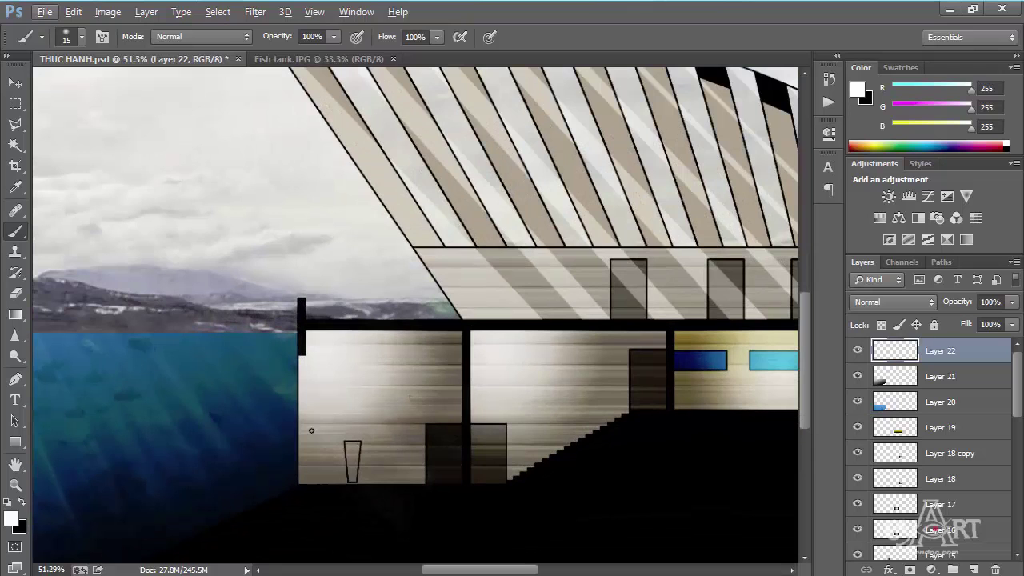
pyautogui.scroll(-2, 324, 408)
pyautogui.scroll(-2, 324, 408)
pyautogui.scroll(-1, 324, 408)
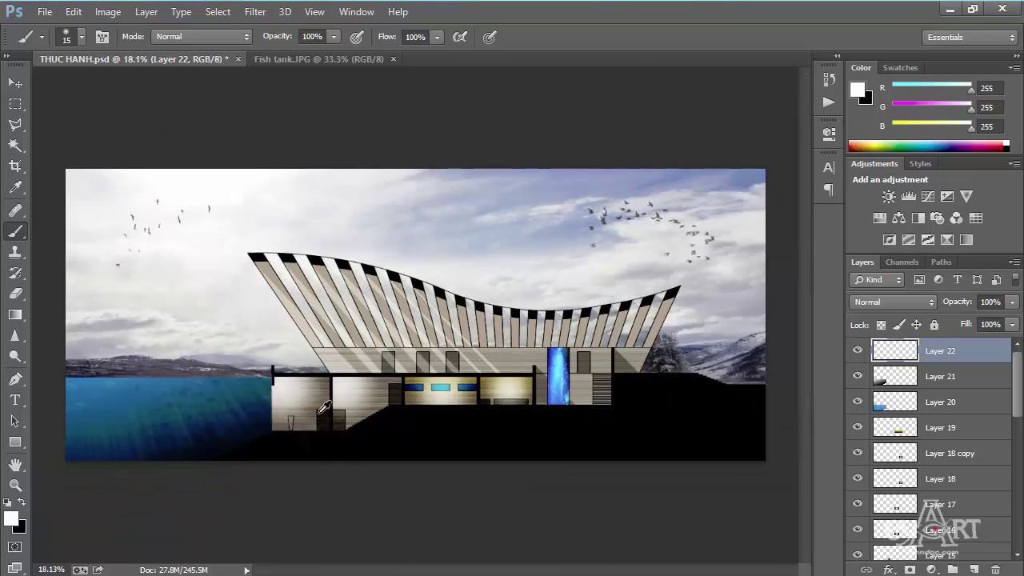
pyautogui.scroll(1, 323, 407)
pyautogui.scroll(6, 152, 373)
pyautogui.scroll(1, 152, 373)
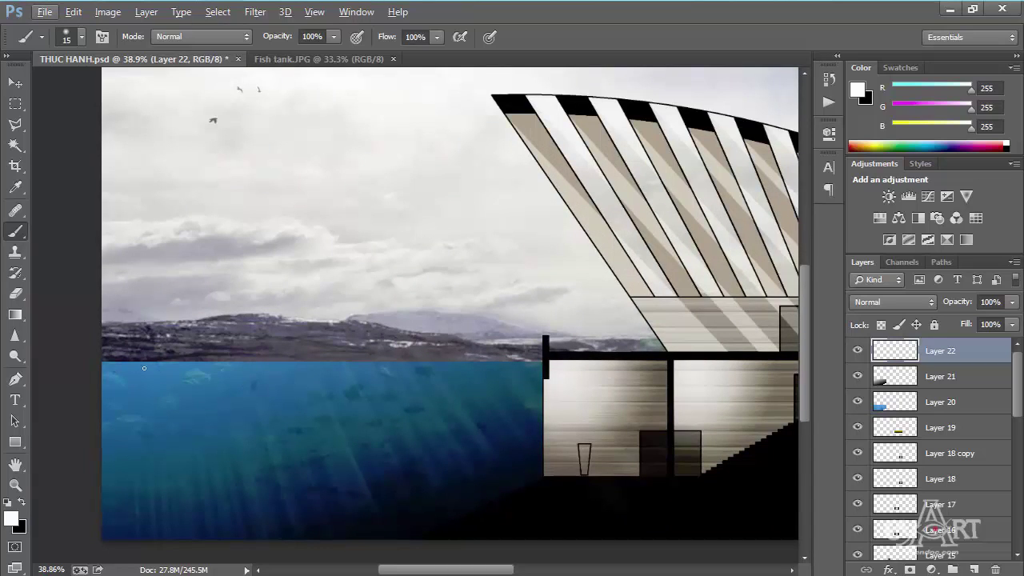
pyautogui.hotkey('ctrl', '0')
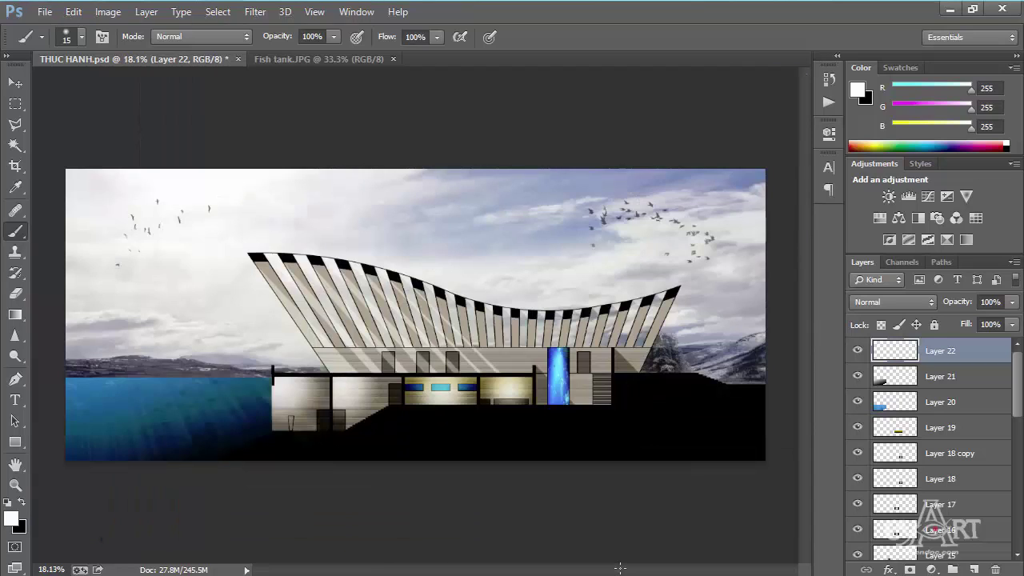
pyautogui.hotkey('ctrl', 'o')
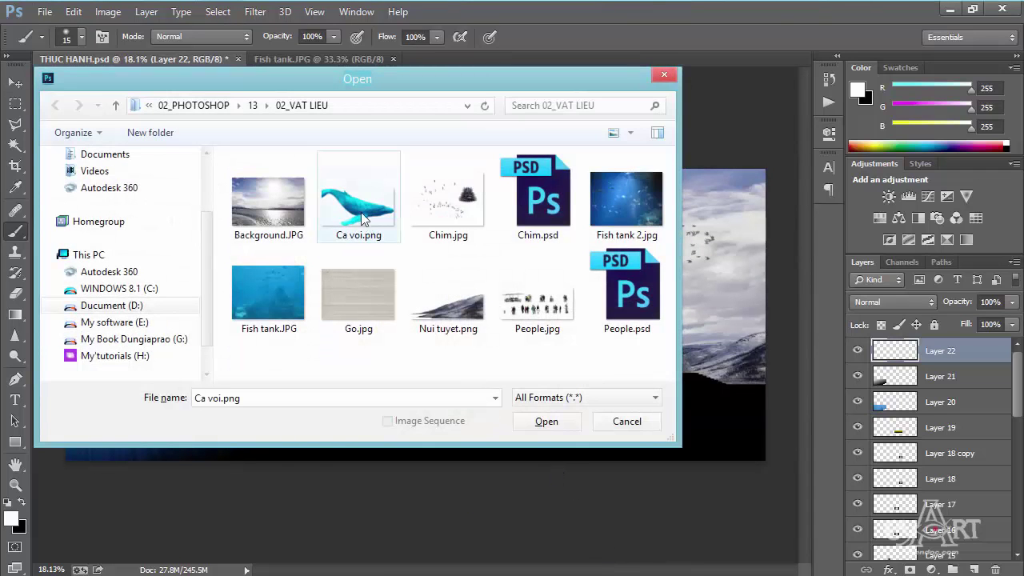
# Step: Bring the Ca voi.png whale into the render, scale it to about 79%, set 63% opacity
pyautogui.click(547, 424)
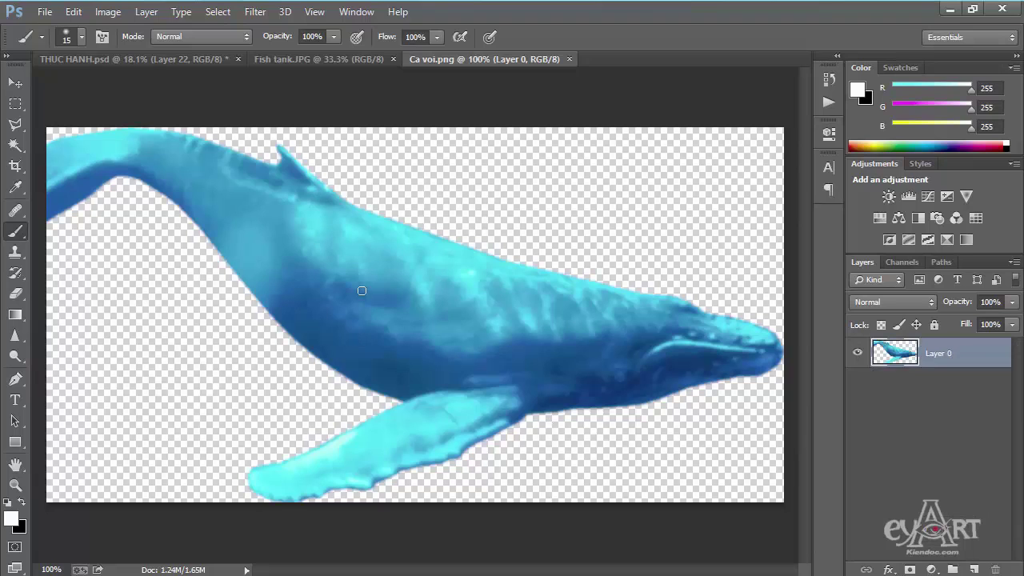
pyautogui.press('v')
pyautogui.moveTo(442, 323)
pyautogui.mouseDown()
pyautogui.moveTo(212, 64)
pyautogui.moveTo(324, 348)
pyautogui.moveTo(146, 424)
pyautogui.moveTo(137, 416)
pyautogui.mouseUp()
pyautogui.hotkey('ctrl', 't')
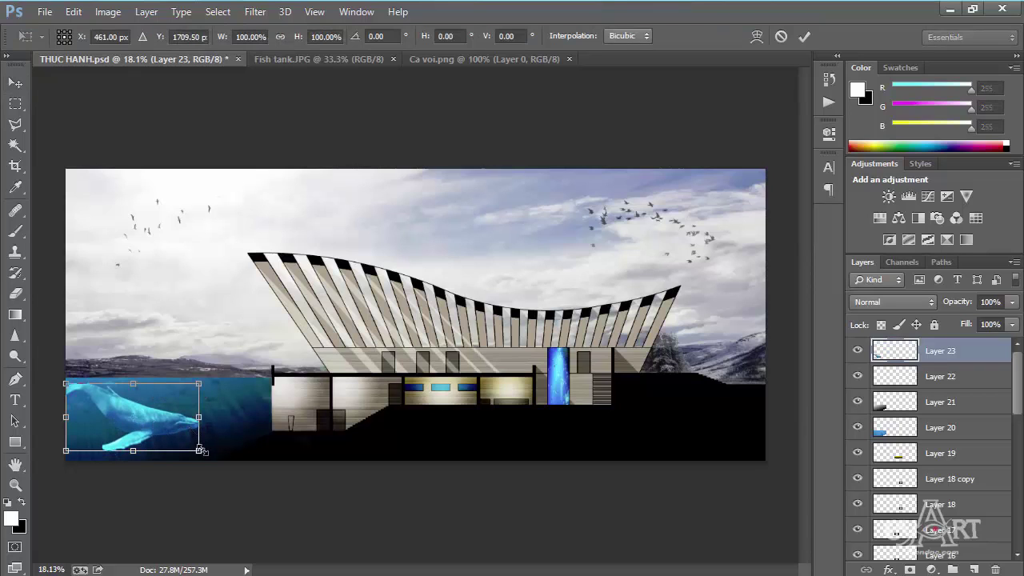
pyautogui.moveTo(189, 444); pyautogui.dragTo(145, 413)
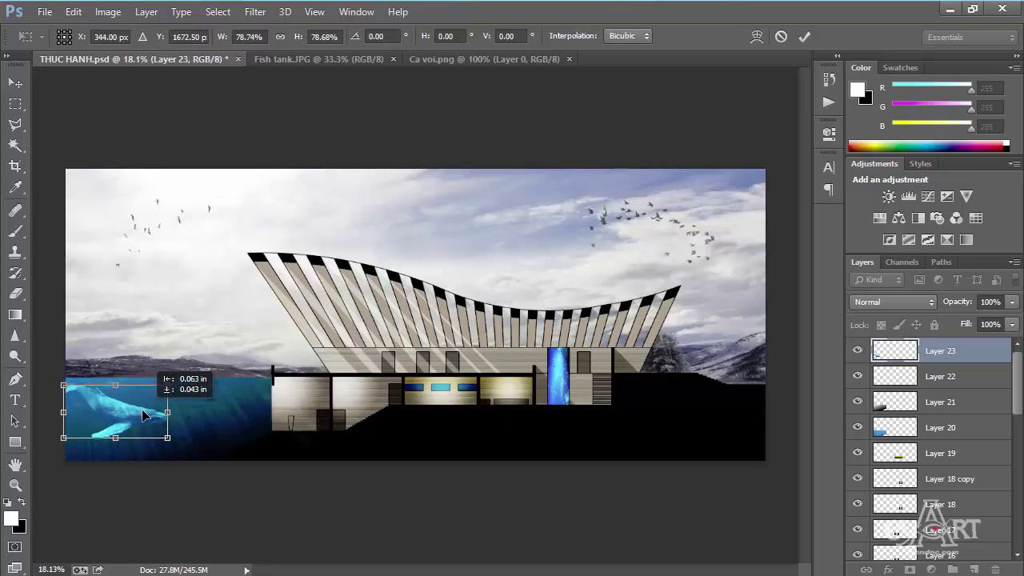
pyautogui.press('Return')
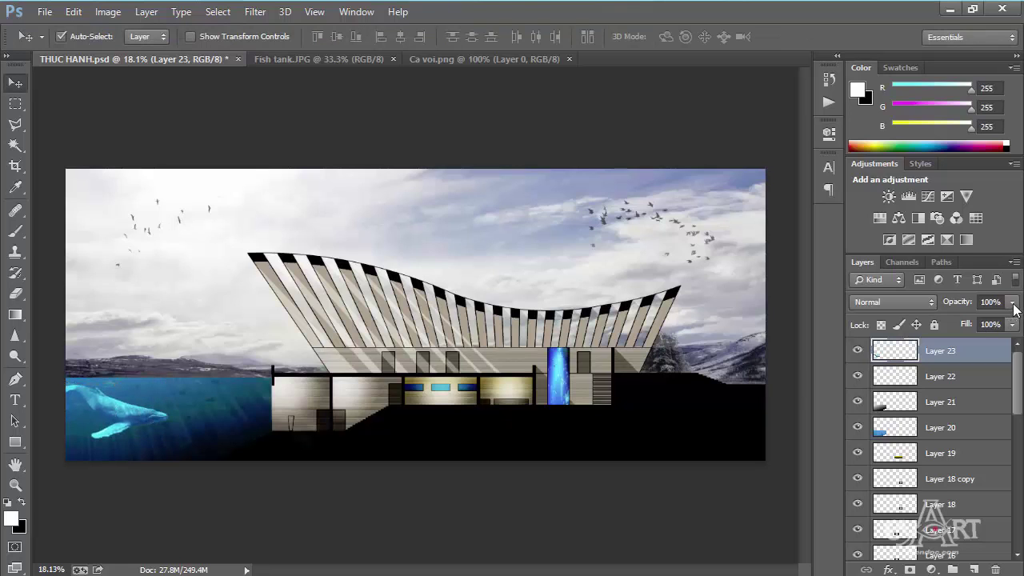
pyautogui.click(1013, 304)
pyautogui.moveTo(1006, 327); pyautogui.dragTo(983, 333)
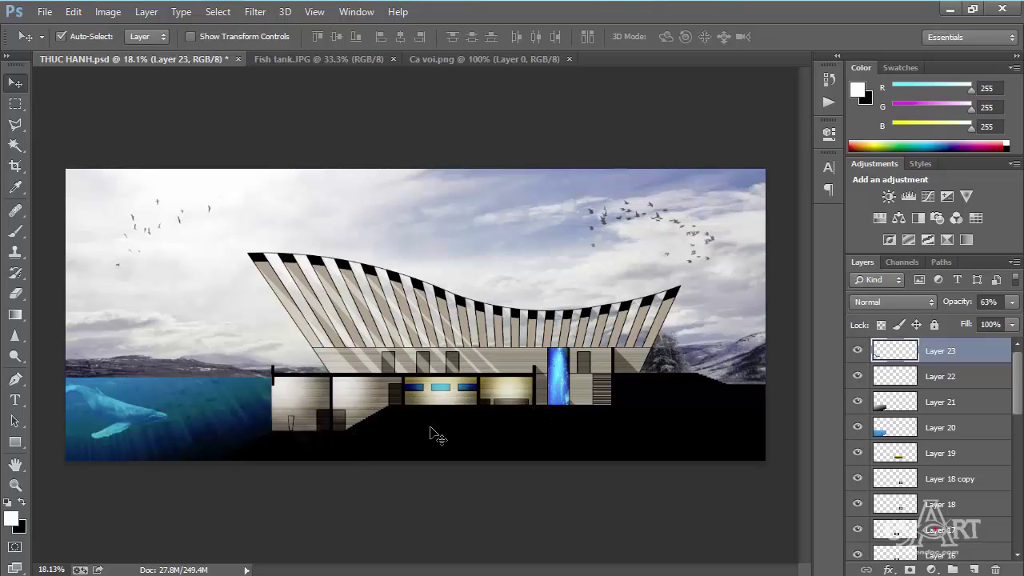
# Step: Open People.psd and drag its cafeteria and group 1–4 layers into THUC HANH.psd
pyautogui.hotkey('ctrl', 'o')
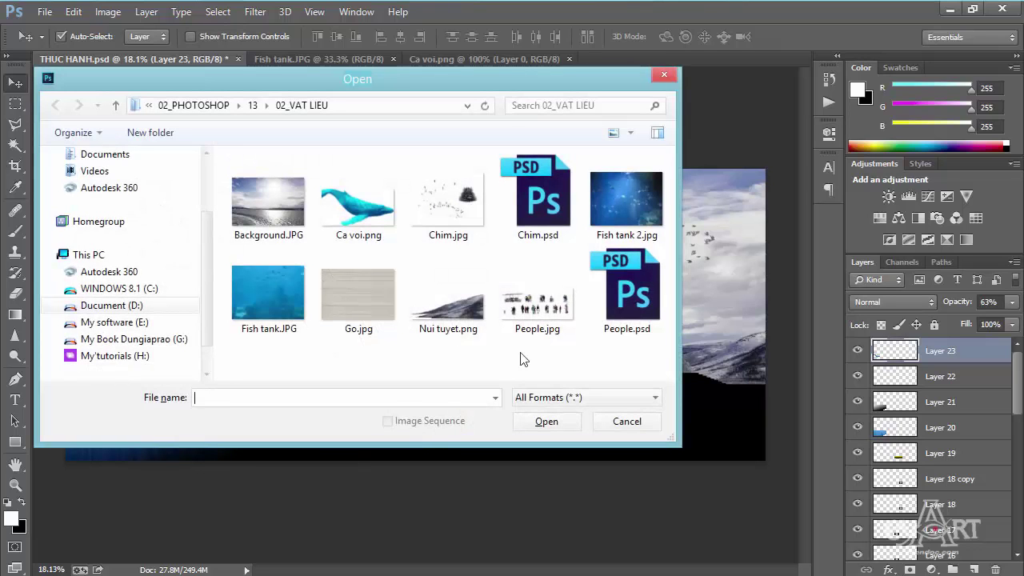
pyautogui.click(633, 303)
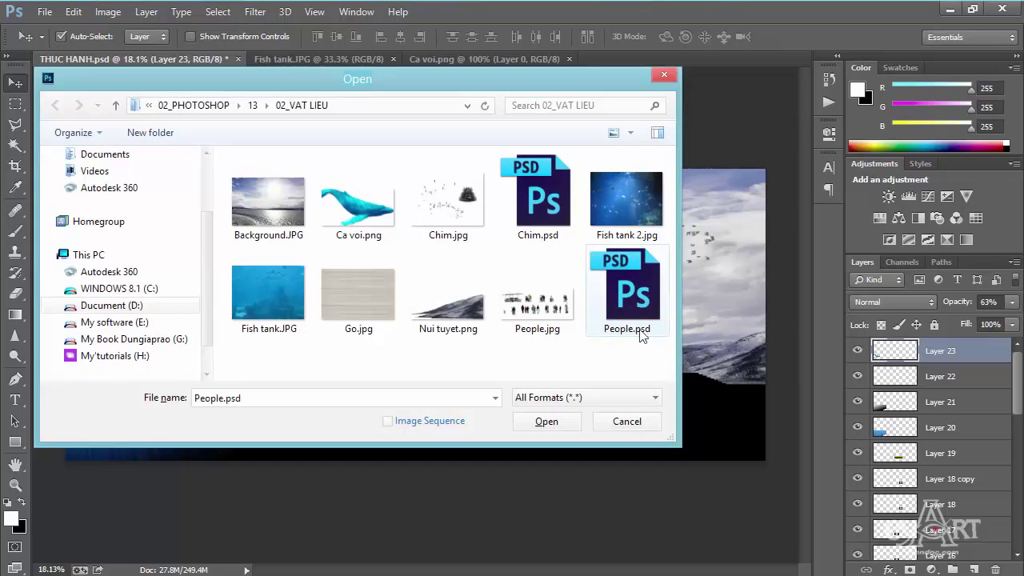
pyautogui.click(546, 421)
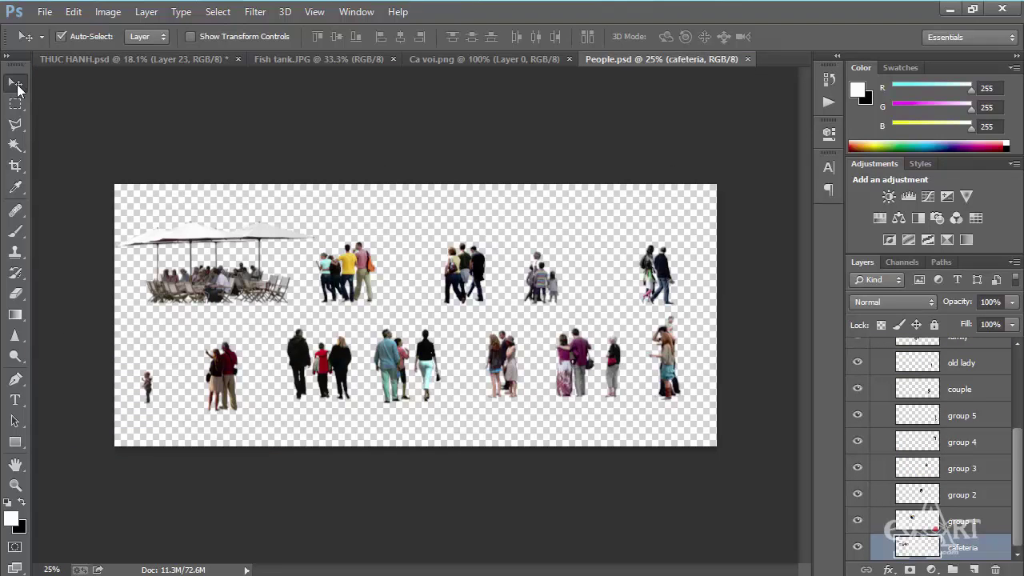
pyautogui.moveTo(760, 174)
pyautogui.mouseDown()
pyautogui.moveTo(163, 292)
pyautogui.moveTo(126, 280)
pyautogui.mouseUp()
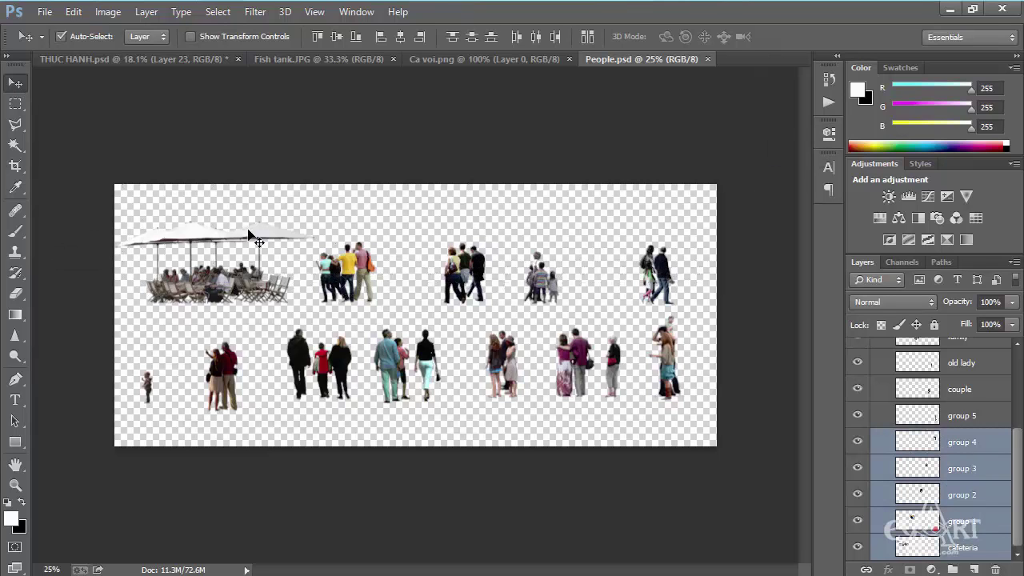
pyautogui.moveTo(258, 240)
pyautogui.mouseDown()
pyautogui.moveTo(334, 331)
pyautogui.moveTo(366, 347)
pyautogui.mouseUp()
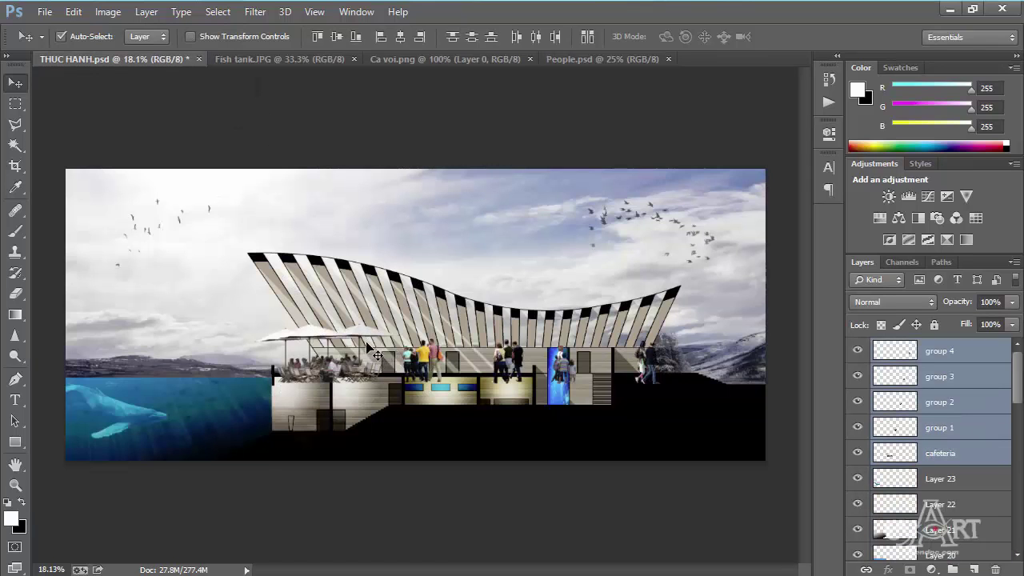
# Step: Scale the pasted people groups down to about 60% and nudge them toward the upper floor
pyautogui.hotkey('ctrl', 't')
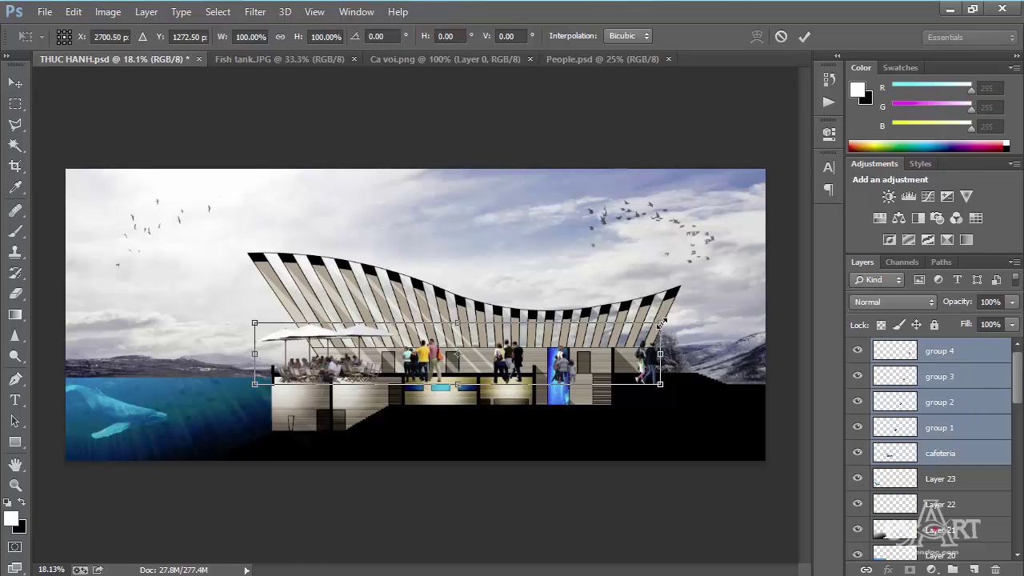
pyautogui.moveTo(658, 327)
pyautogui.mouseDown()
pyautogui.moveTo(533, 387)
pyautogui.moveTo(496, 384)
pyautogui.mouseUp()
pyautogui.scroll(2, 424, 392)
pyautogui.scroll(3, 424, 391)
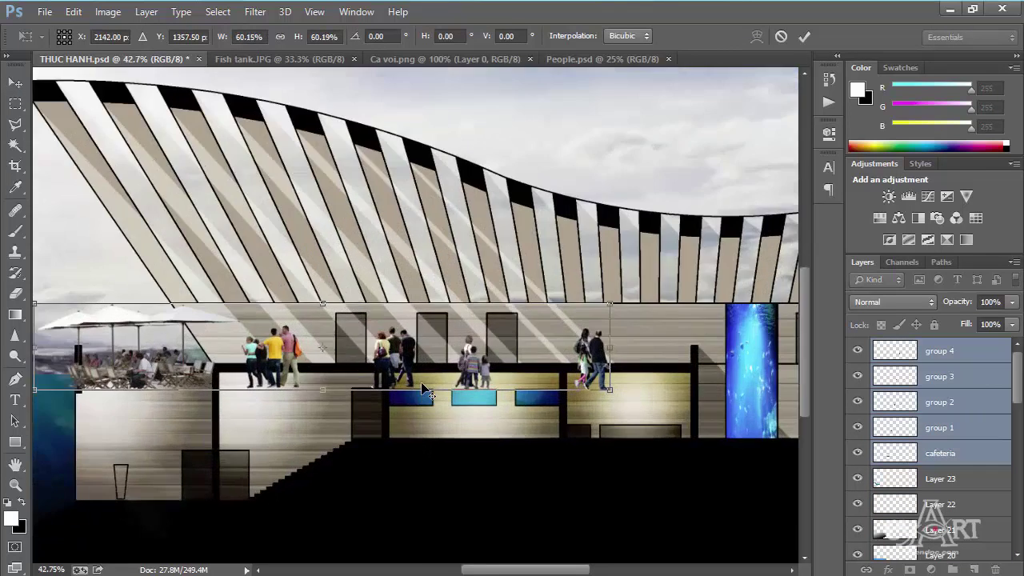
pyautogui.moveTo(382, 359)
pyautogui.mouseDown()
pyautogui.moveTo(405, 329)
pyautogui.moveTo(415, 341)
pyautogui.mouseUp()
pyautogui.scroll(2, 227, 359)
pyautogui.scroll(1, 227, 359)
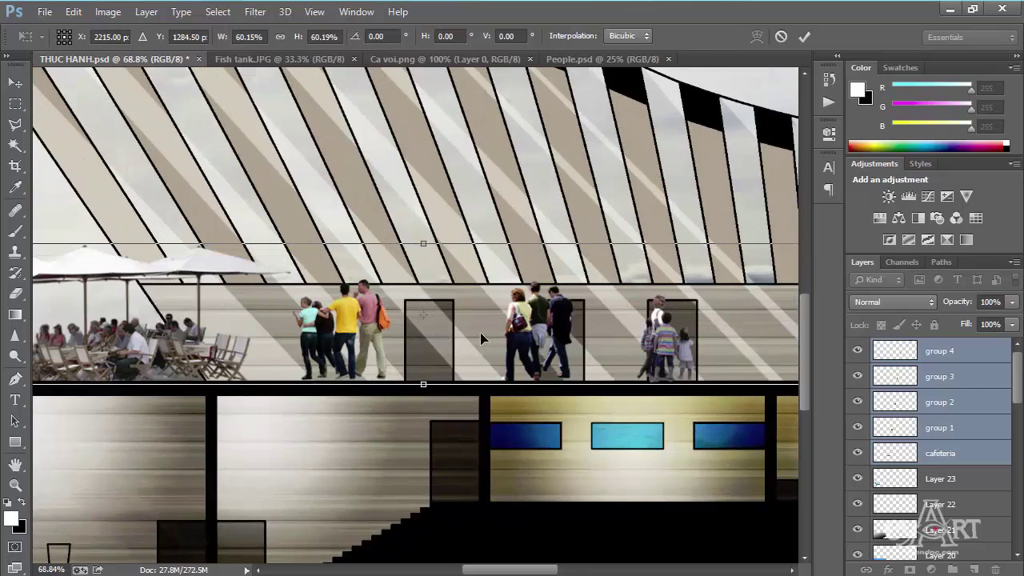
pyautogui.scroll(-1, 480, 332)
# Step: Shrink the people groups to about 38% and place them on the upper floor's left side
pyautogui.moveTo(110, 268); pyautogui.dragTo(320, 388)
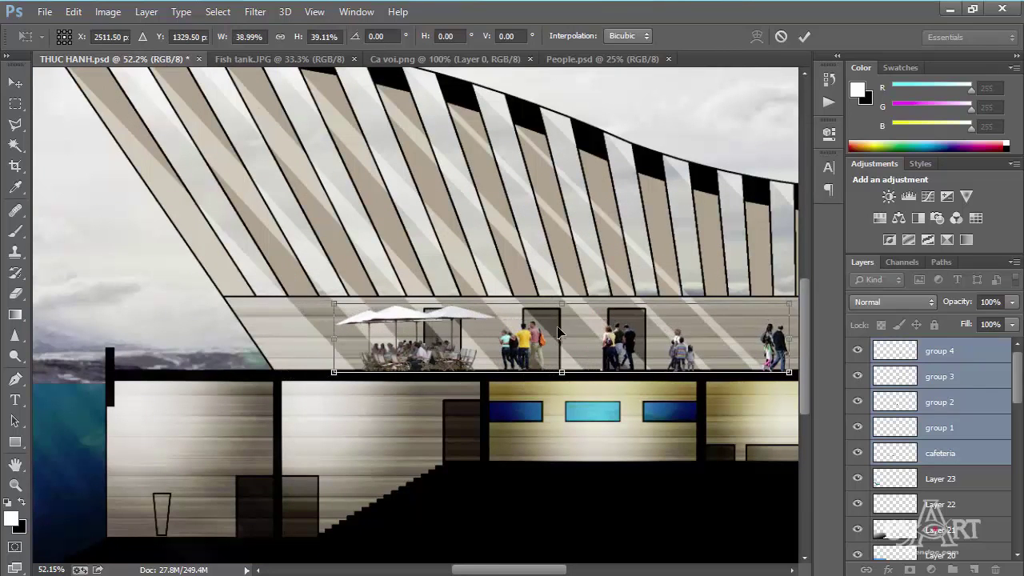
pyautogui.moveTo(334, 306); pyautogui.dragTo(343, 305)
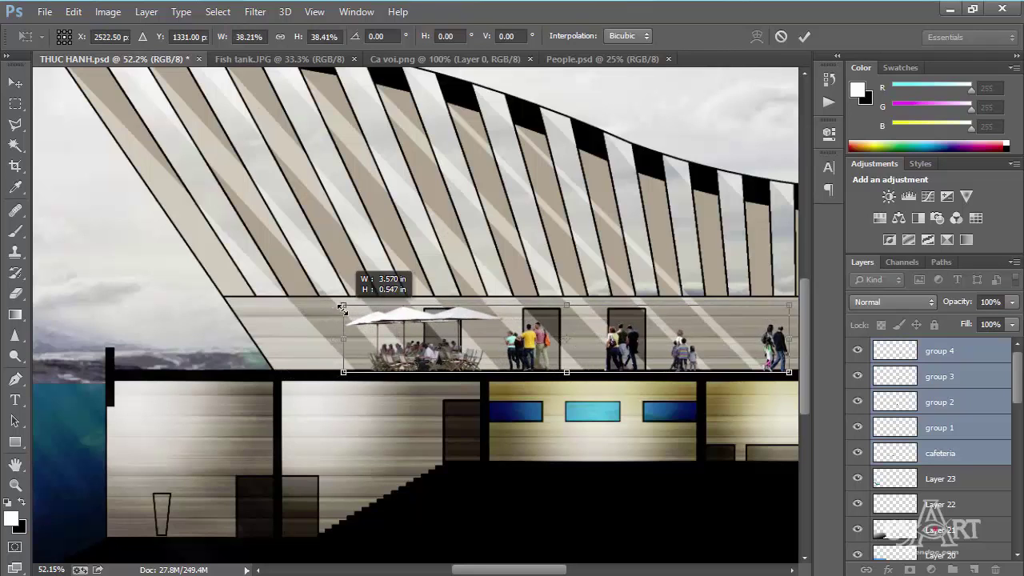
pyautogui.moveTo(442, 357); pyautogui.dragTo(217, 360)
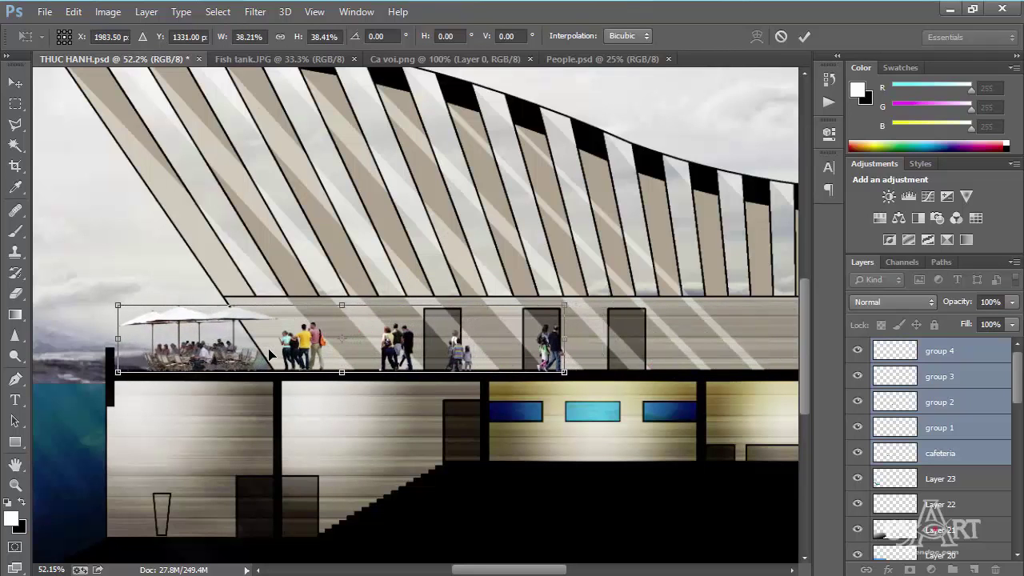
pyautogui.press('Return')
pyautogui.scroll(-3, 525, 160)
pyautogui.click(408, 324)
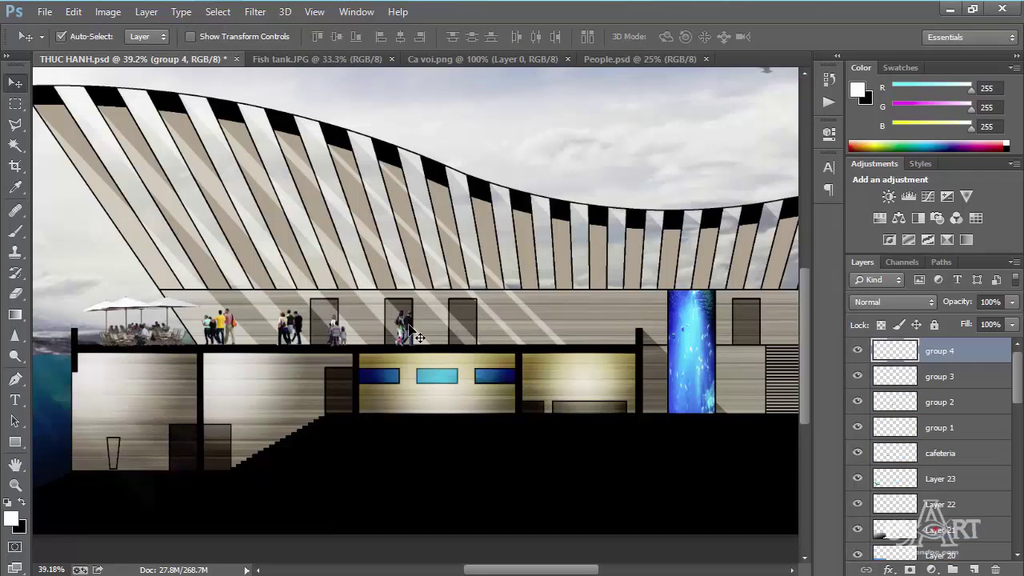
# Step: Spread people groups 4, 3, 2 and 1 apart along the upper floor, then return to People.psd
pyautogui.moveTo(409, 325); pyautogui.dragTo(735, 337)
pyautogui.moveTo(337, 340); pyautogui.dragTo(472, 340)
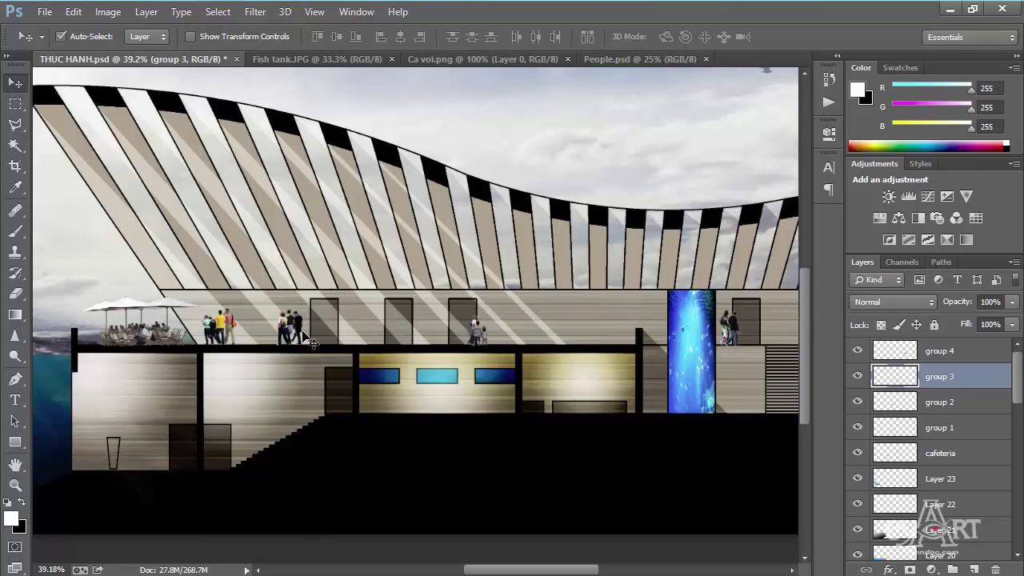
pyautogui.moveTo(287, 331)
pyautogui.mouseDown()
pyautogui.moveTo(415, 330)
pyautogui.moveTo(401, 331)
pyautogui.mouseUp()
pyautogui.moveTo(227, 326); pyautogui.dragTo(248, 328)
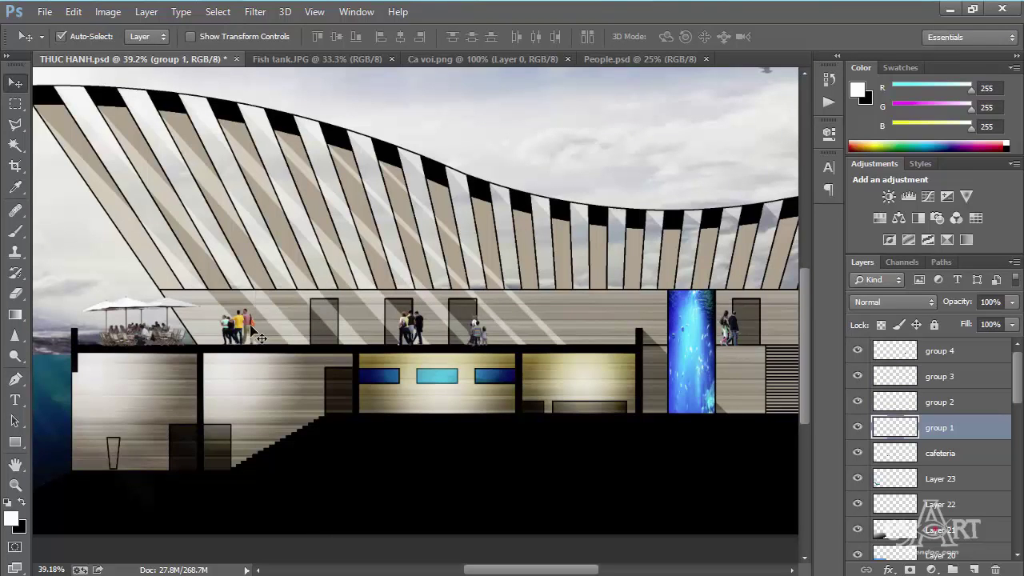
pyautogui.scroll(-1, 347, 354)
pyautogui.scroll(-1, 347, 355)
pyautogui.press('alt')
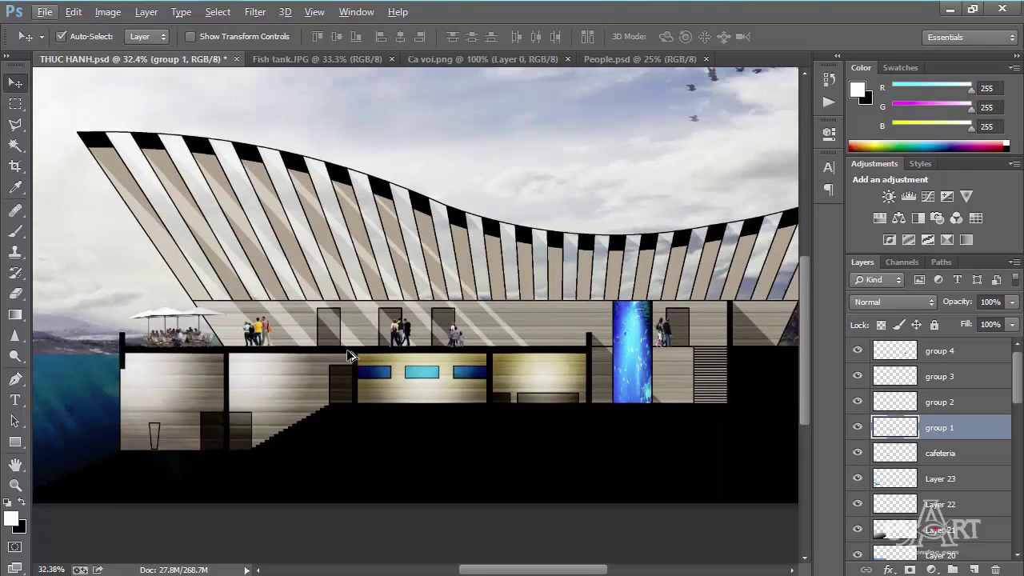
pyautogui.click(628, 61)
# Step: Bring the bottom row of People.psd cut-outs into THUC HANH.psd, shrinking them to about 41%
pyautogui.moveTo(737, 452); pyautogui.dragTo(131, 377)
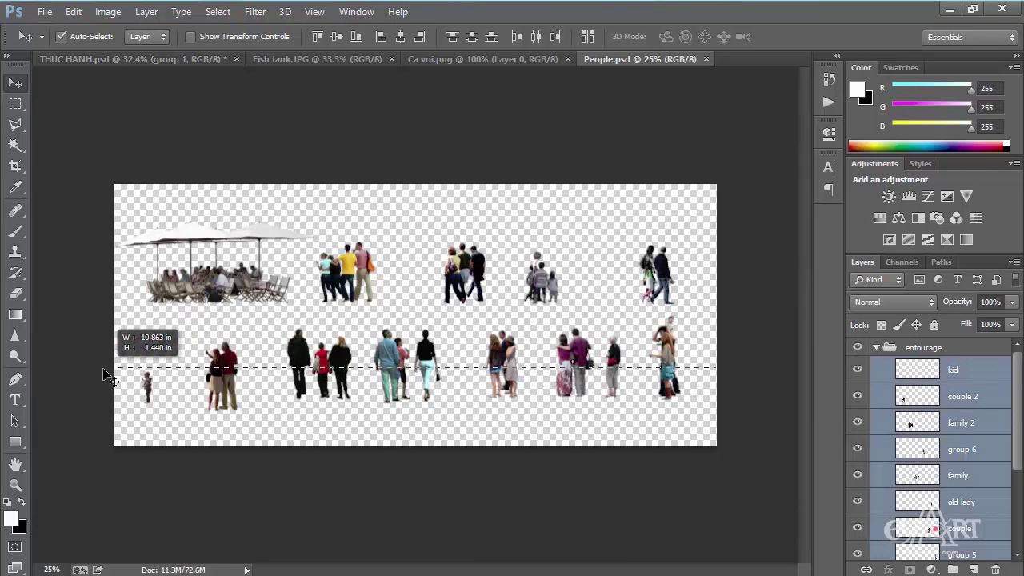
pyautogui.moveTo(221, 380); pyautogui.dragTo(397, 375)
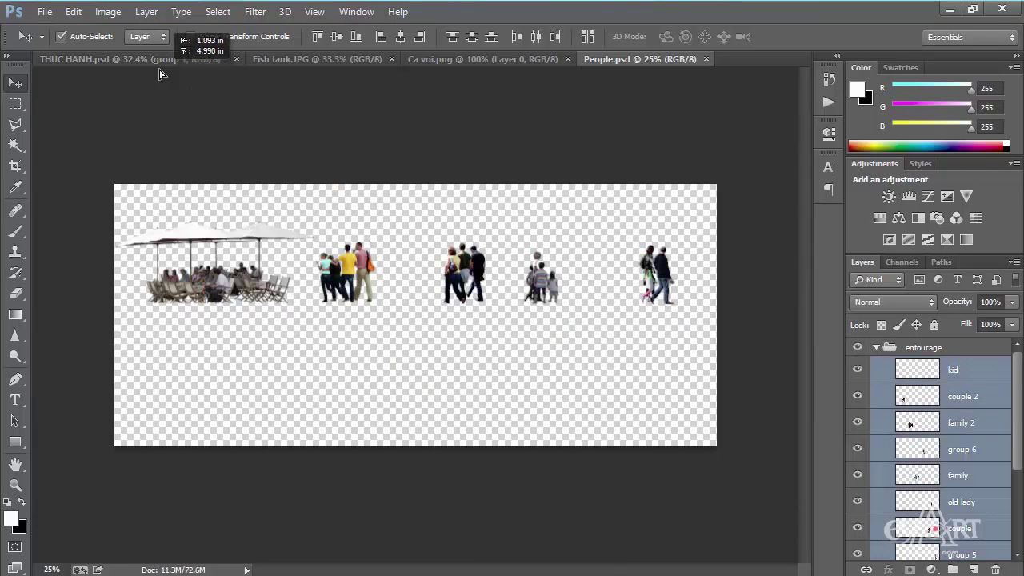
pyautogui.hotkey('ctrl', 't')
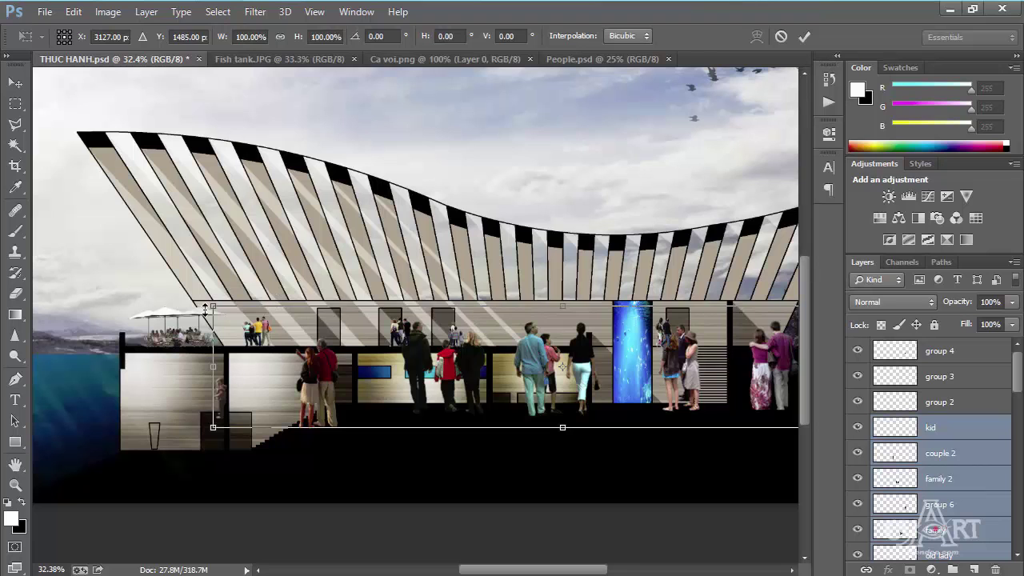
pyautogui.moveTo(204, 311); pyautogui.dragTo(317, 368)
# Step: Place the figures in the lower-floor gallery at about 38%, moving one toward the aquarium
pyautogui.scroll(2, 536, 442)
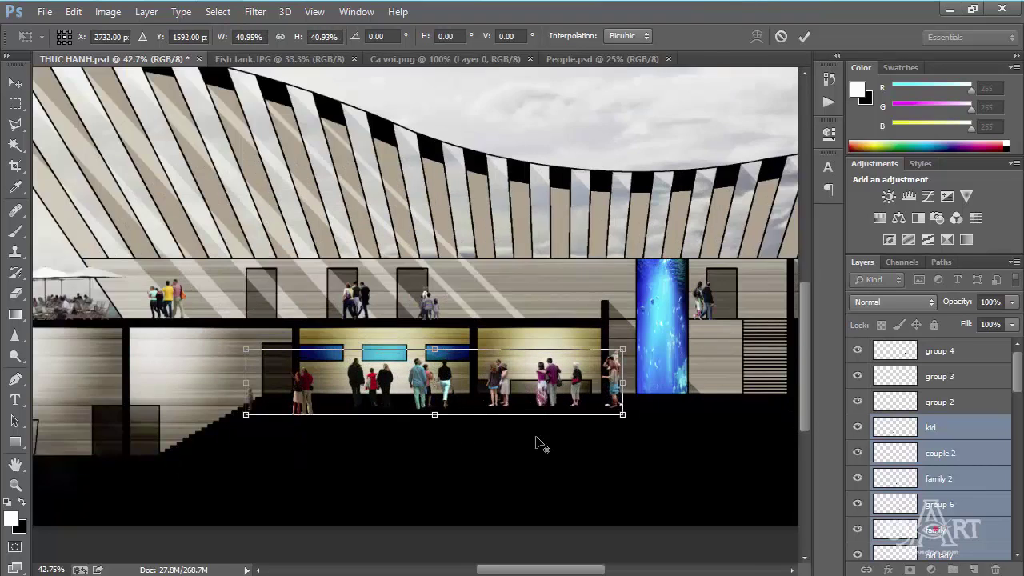
pyautogui.scroll(2, 536, 443)
pyautogui.moveTo(386, 370); pyautogui.dragTo(377, 352)
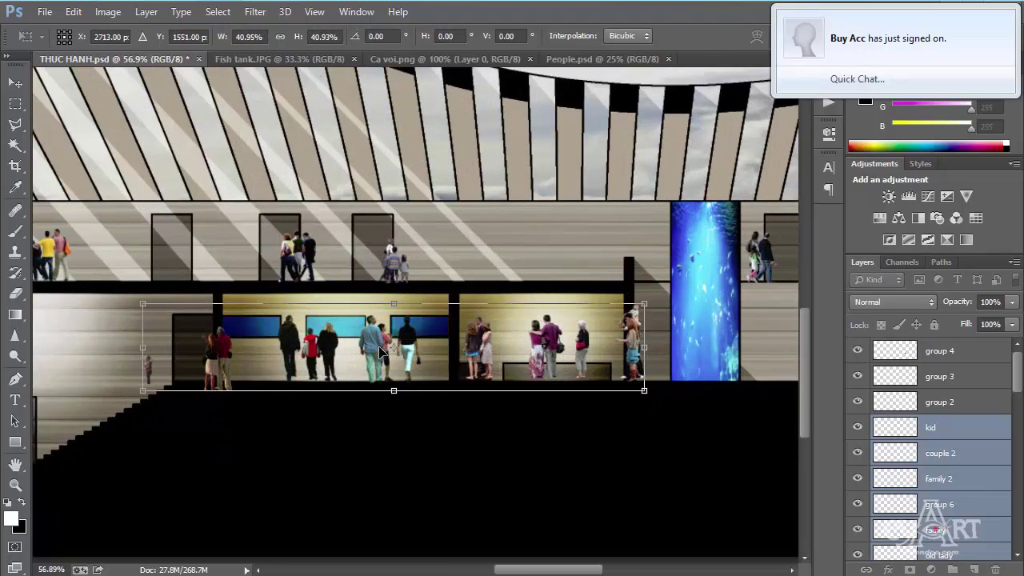
pyautogui.moveTo(146, 303); pyautogui.dragTo(217, 339)
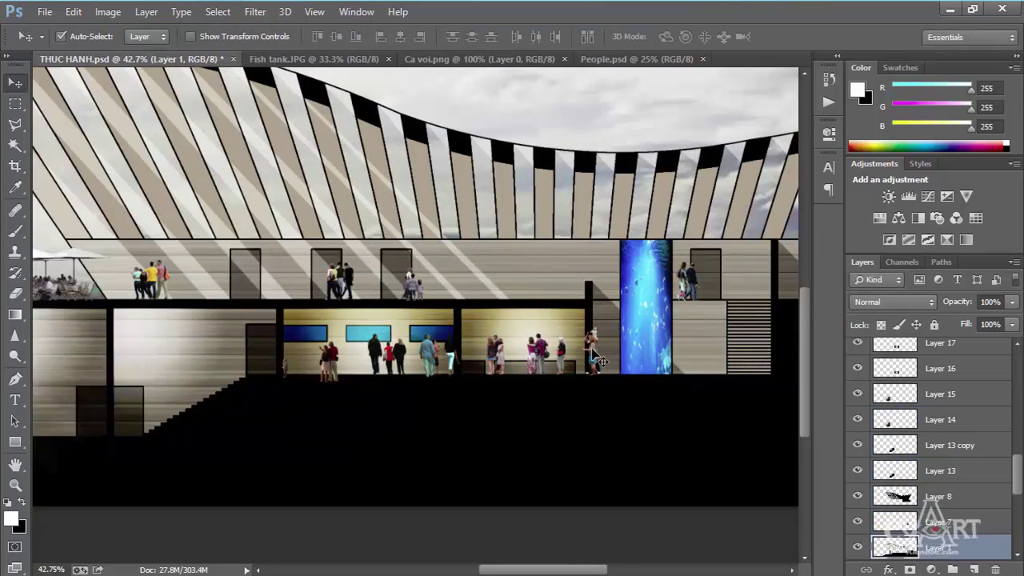
pyautogui.moveTo(598, 362); pyautogui.dragTo(678, 353)
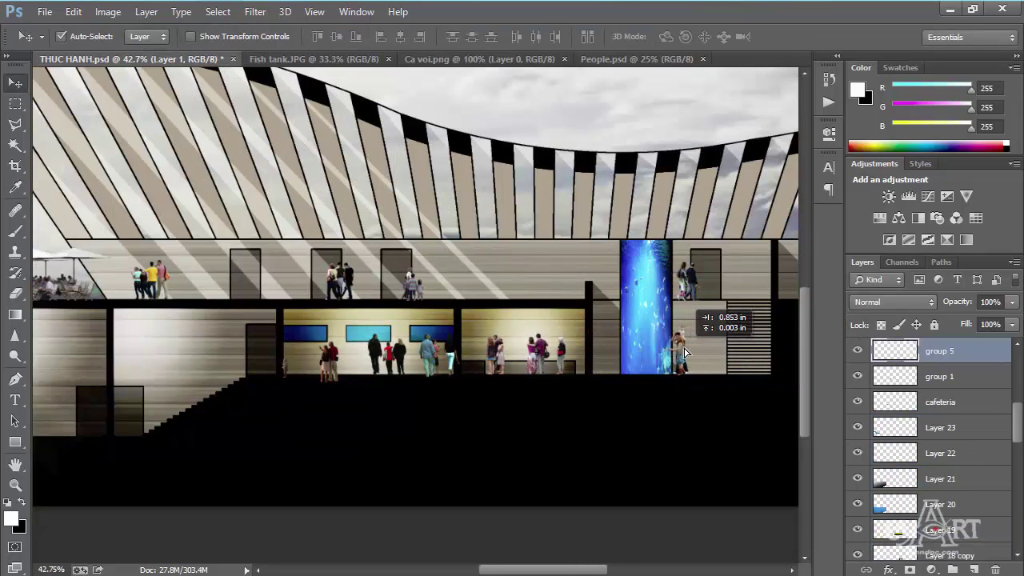
# Step: Settle the figure by the aquarium and move the kid and couple 2 into the left room
pyautogui.moveTo(678, 353); pyautogui.dragTo(680, 352)
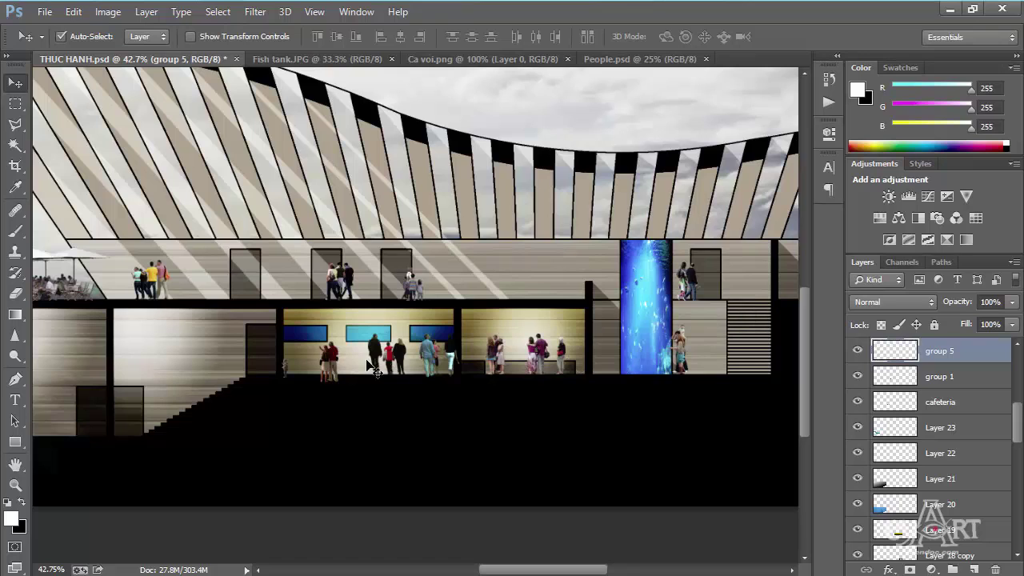
pyautogui.moveTo(460, 356); pyautogui.dragTo(598, 342)
pyautogui.moveTo(478, 349); pyautogui.dragTo(466, 352)
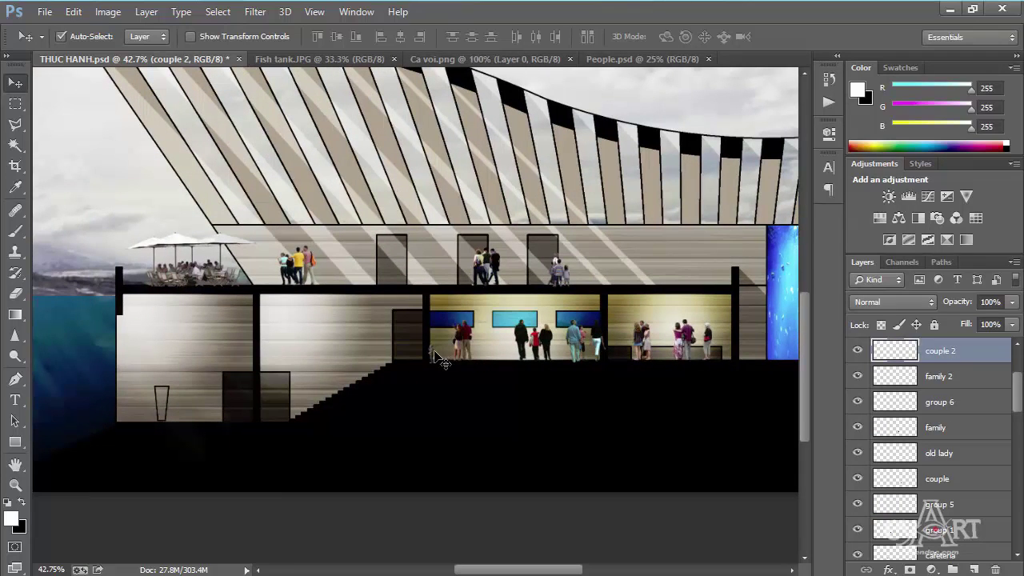
pyautogui.moveTo(438, 358); pyautogui.dragTo(142, 412)
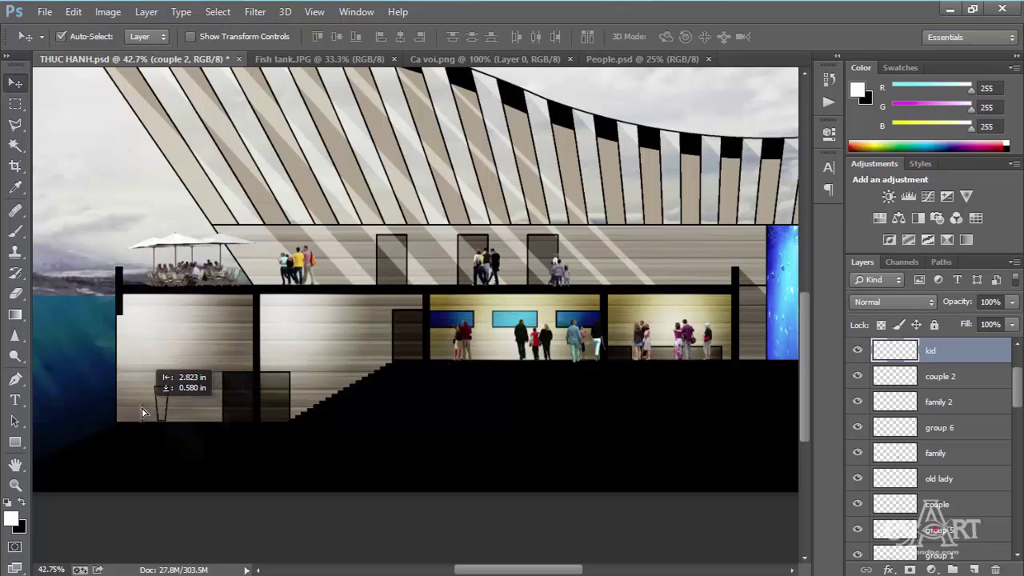
pyautogui.moveTo(438, 338)
pyautogui.mouseDown()
pyautogui.moveTo(177, 399)
pyautogui.moveTo(187, 398)
pyautogui.mouseUp()
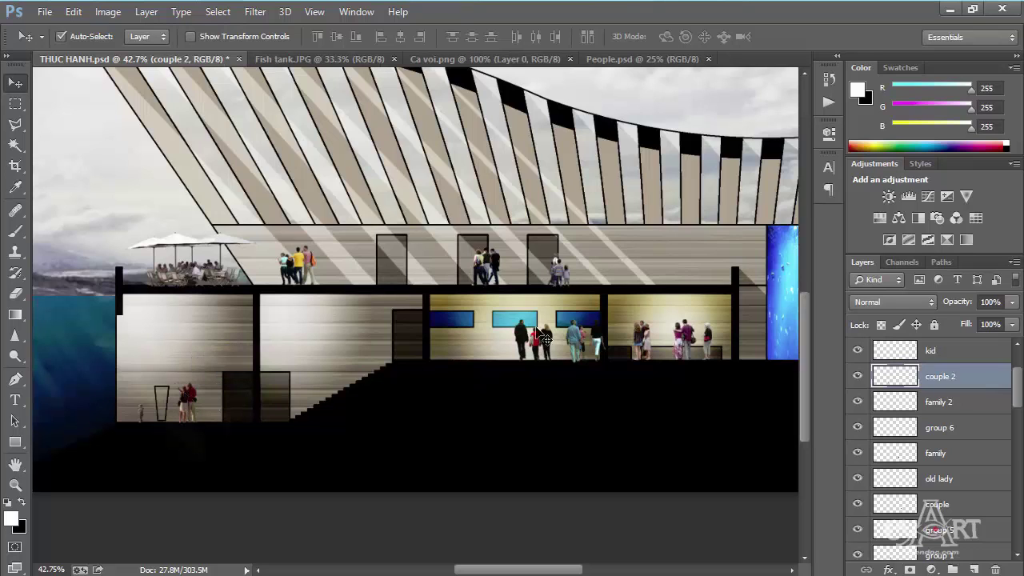
# Step: Shift the family 2 and family figures left in the gallery and fit the whole render on screen
pyautogui.moveTo(528, 342); pyautogui.dragTo(462, 337)
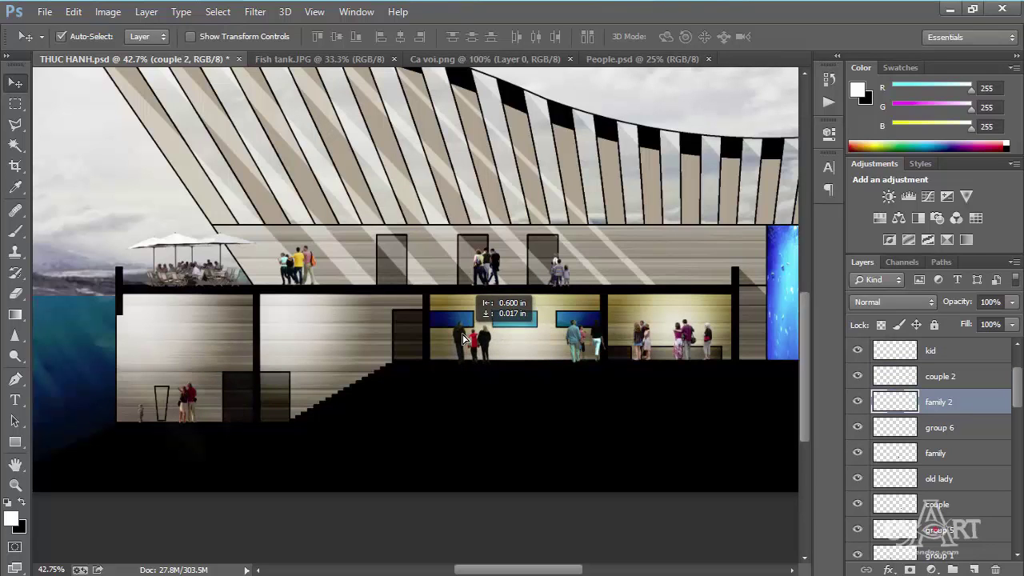
pyautogui.moveTo(572, 342); pyautogui.dragTo(545, 339)
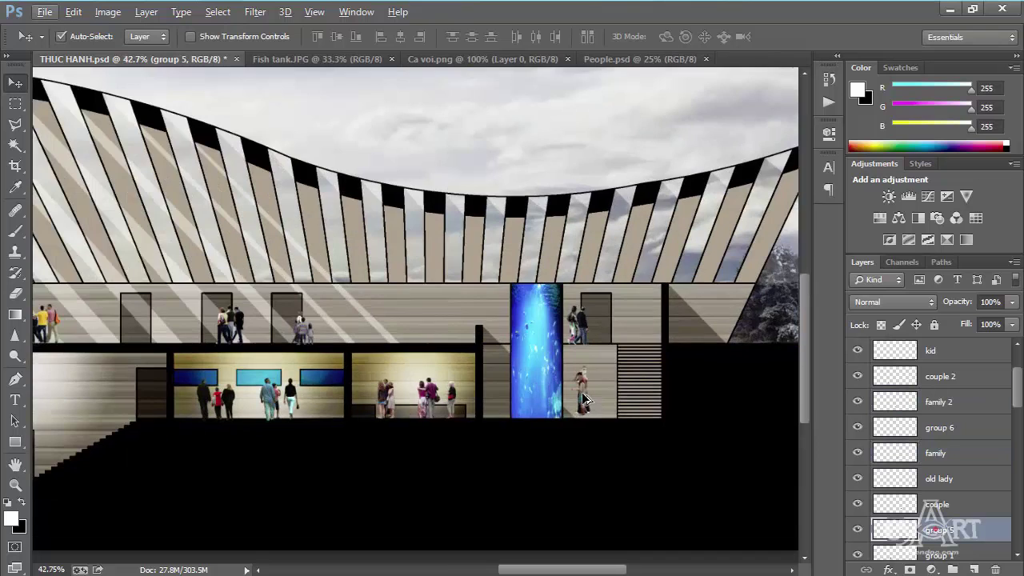
pyautogui.moveTo(583, 399); pyautogui.dragTo(584, 402)
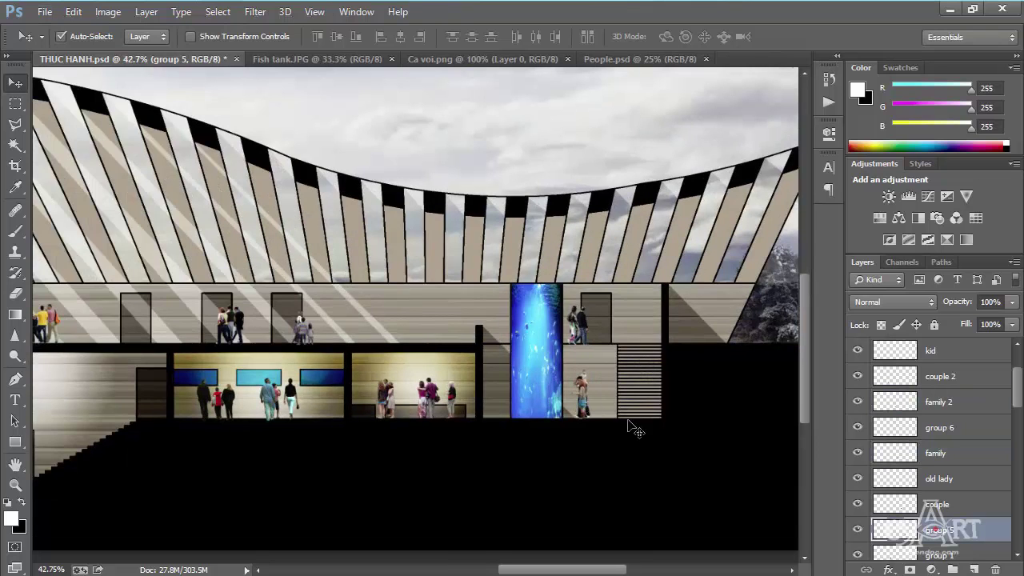
pyautogui.hotkey('ctrl', '0')
pyautogui.scroll(1, 416, 350)
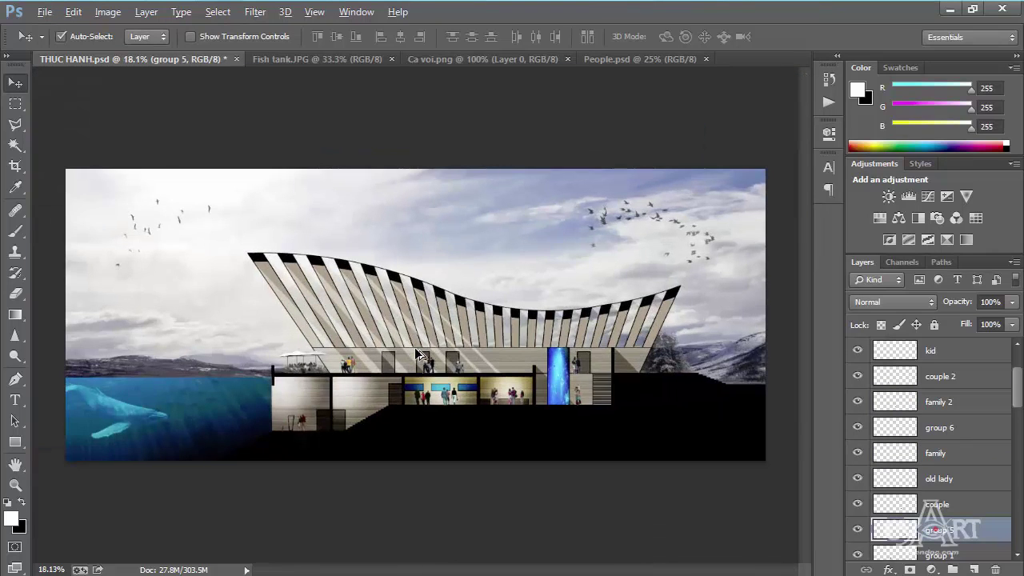